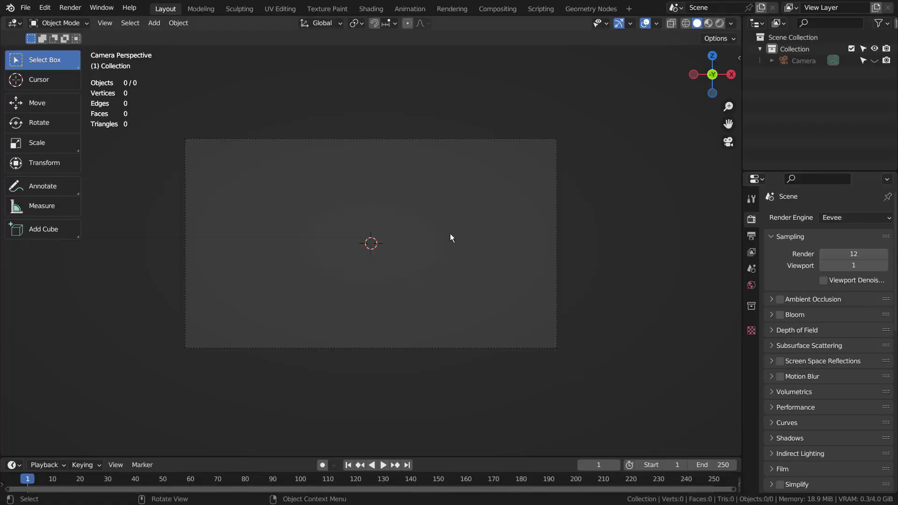
Add a plane rotated 90° on X, scaled and stretched 1.761 on X to fill the camera frame, then enter Texture Paint.
key("shift+a")
left_click(502, 228)
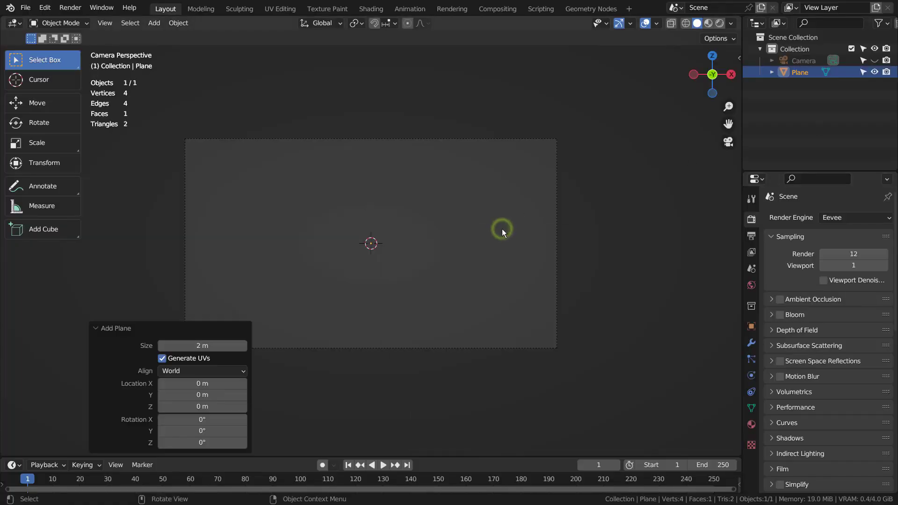
type("rx90")
key("Return")
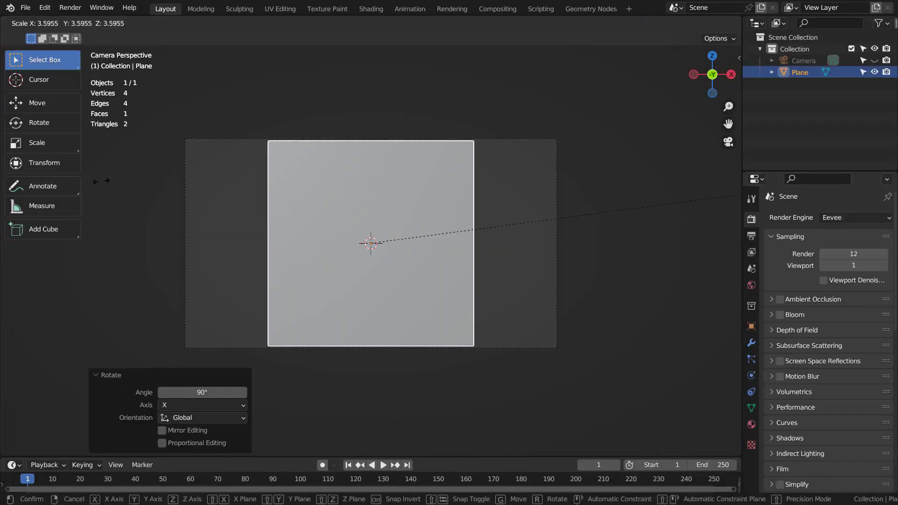
left_click(117, 182)
key("s")
key("x")
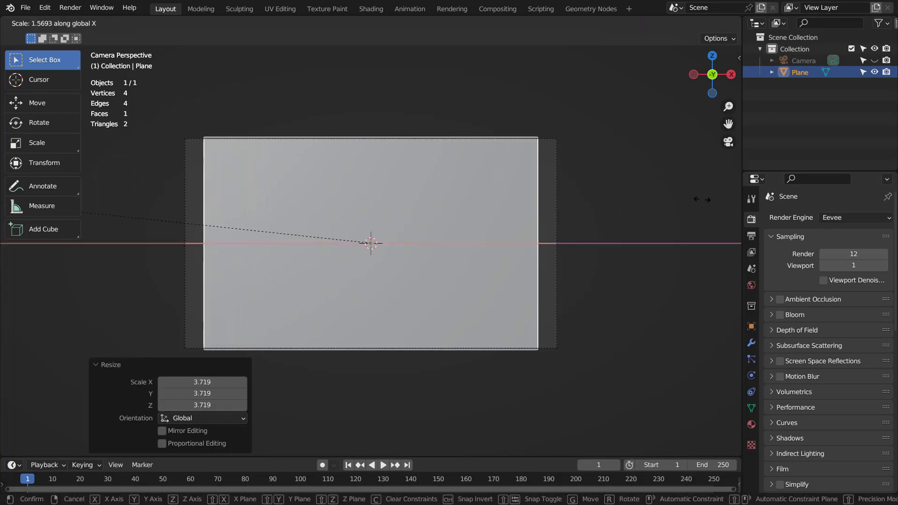
left_click(653, 202)
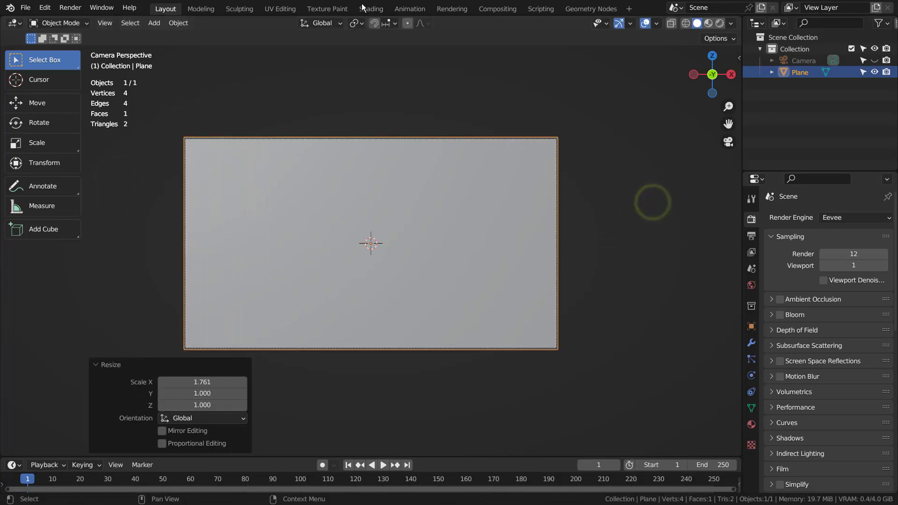
left_click(327, 9)
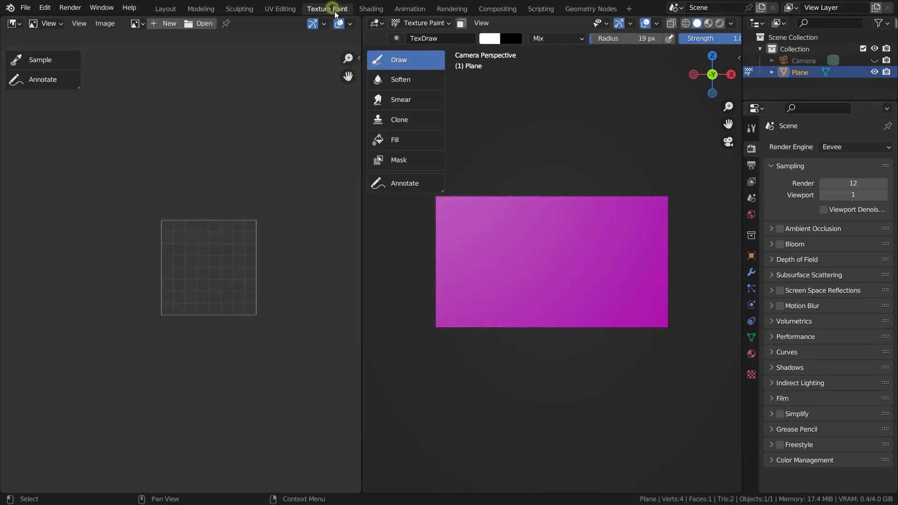
Add a Plane Base Color texture slot, paint a white dab on the plane, and render with F12.
left_click(752, 128)
left_click(881, 187)
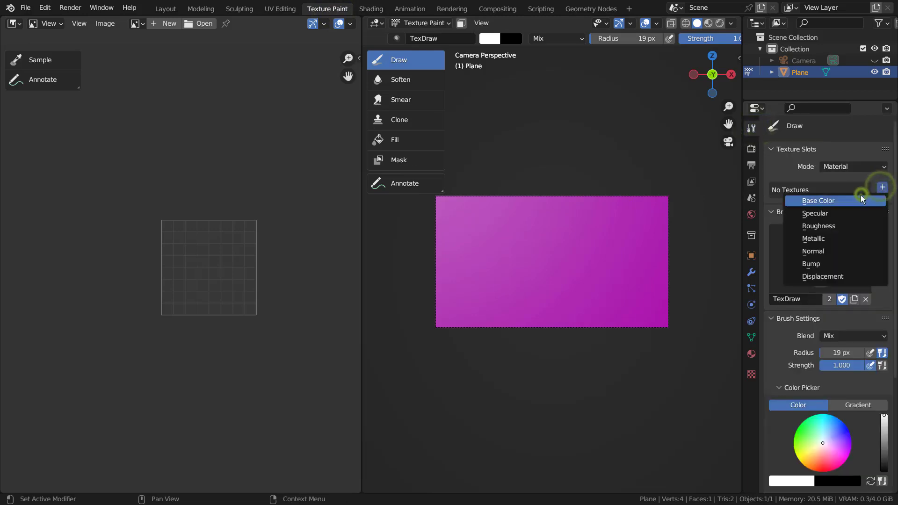
left_click(860, 197)
left_click(767, 318)
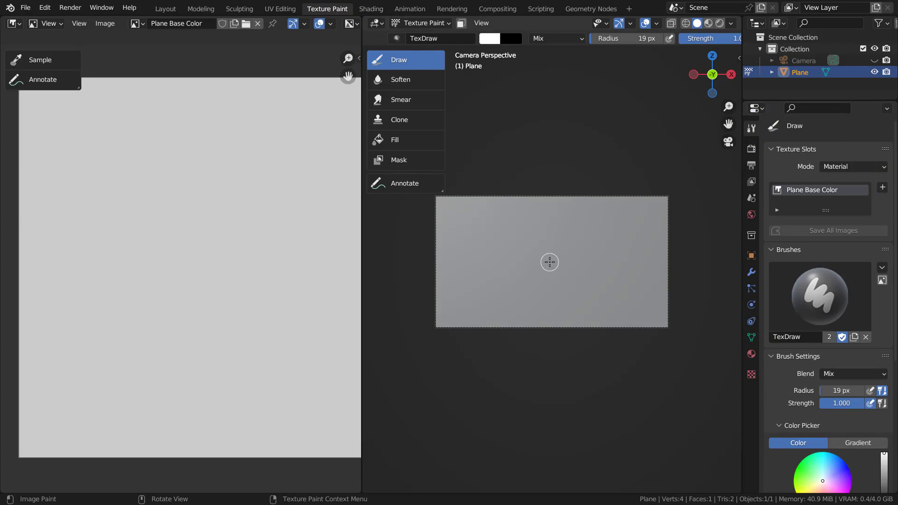
left_click(549, 261)
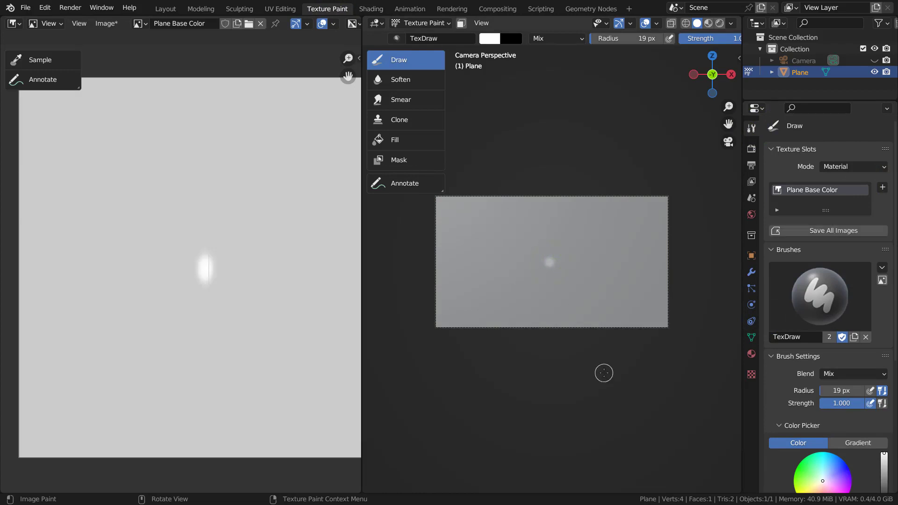
key("F12")
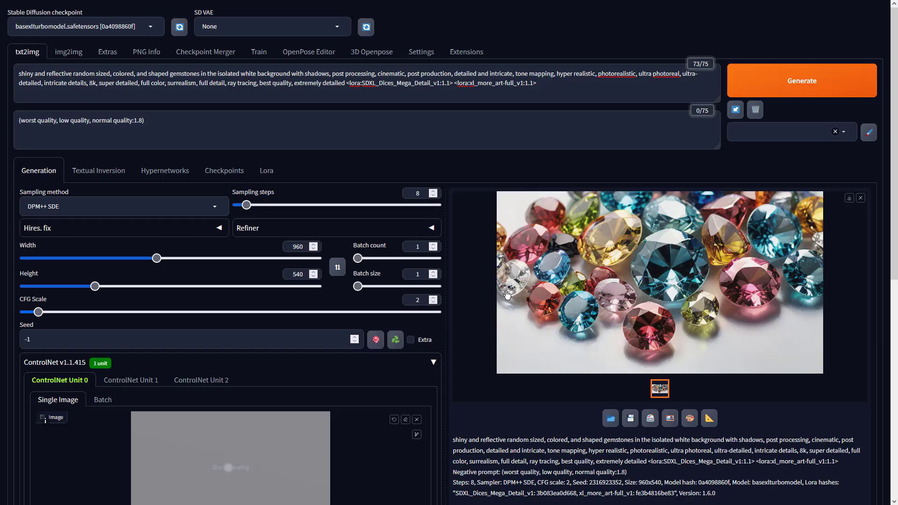
Set ControlNet Unit 0 to Depth with preprocessor none and the sai_xl_depth model.
left_click(546, 89)
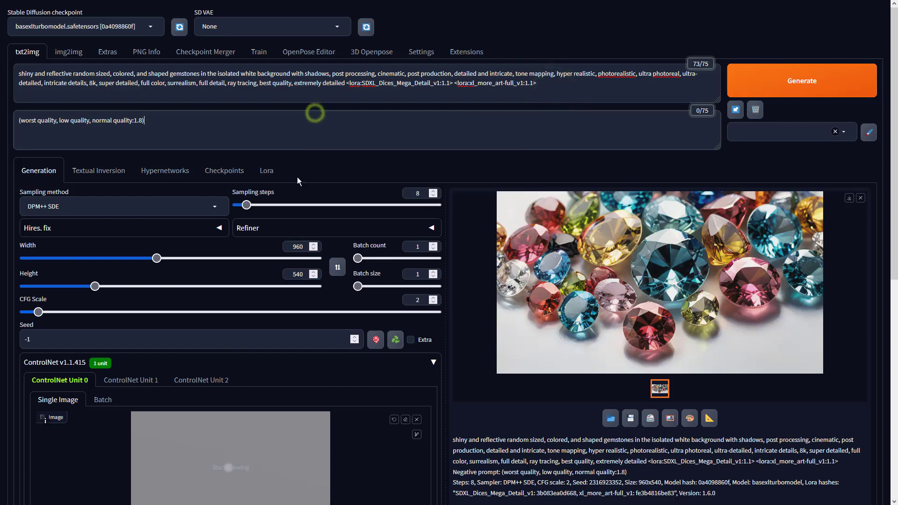
left_click(299, 246)
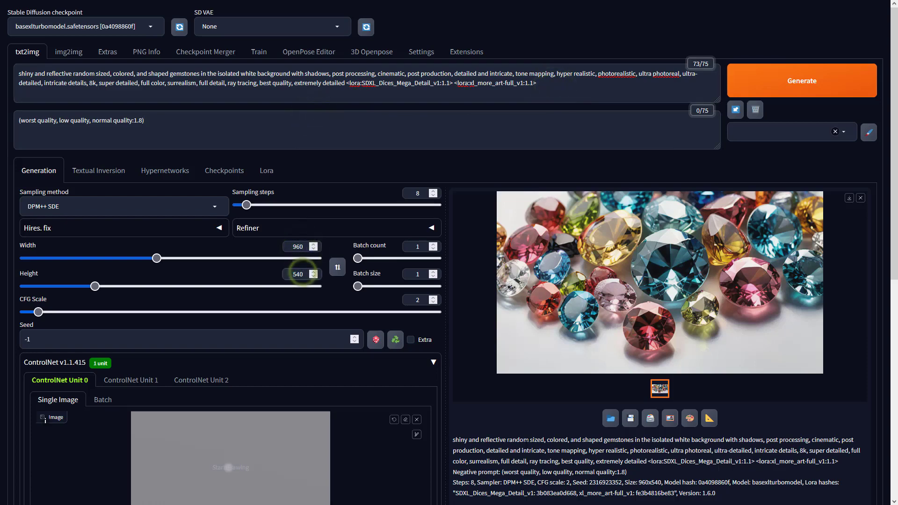
left_click(525, 448)
scroll(525, 448, "down", 7)
left_click(123, 255)
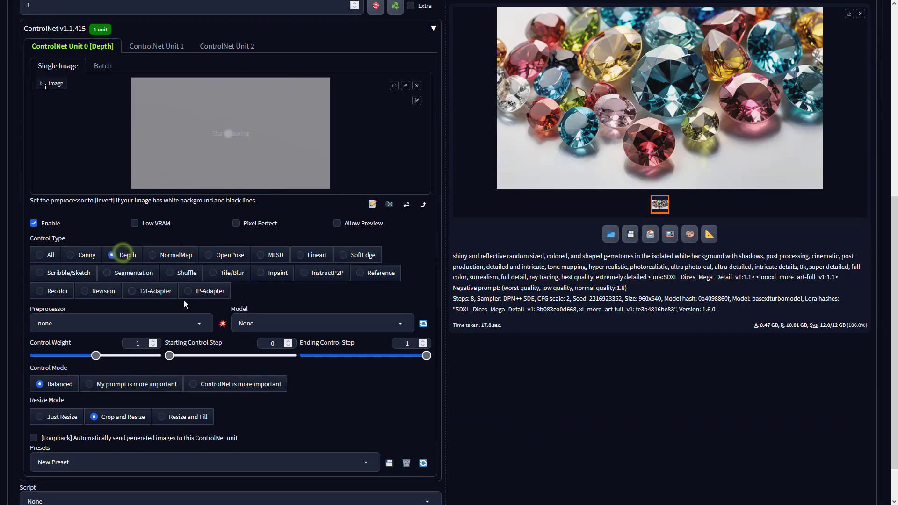
left_click(201, 323)
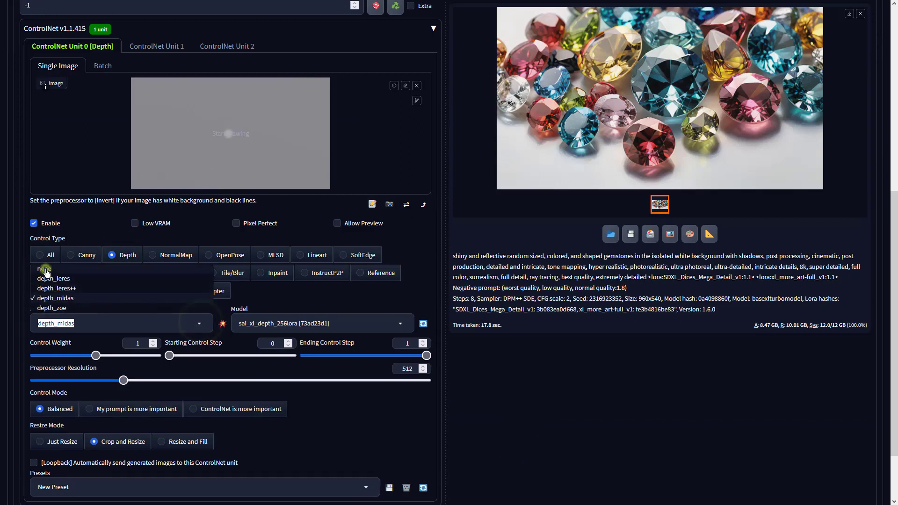
left_click(46, 271)
left_click(295, 322)
left_click(290, 313)
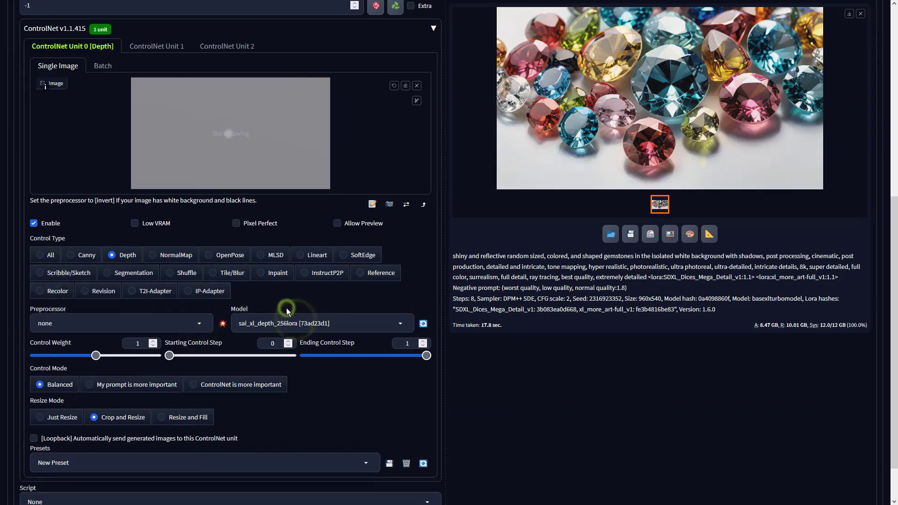
Generate the new gemstone image and inspect it full screen.
scroll(537, 287, "up", 7)
left_click(783, 85)
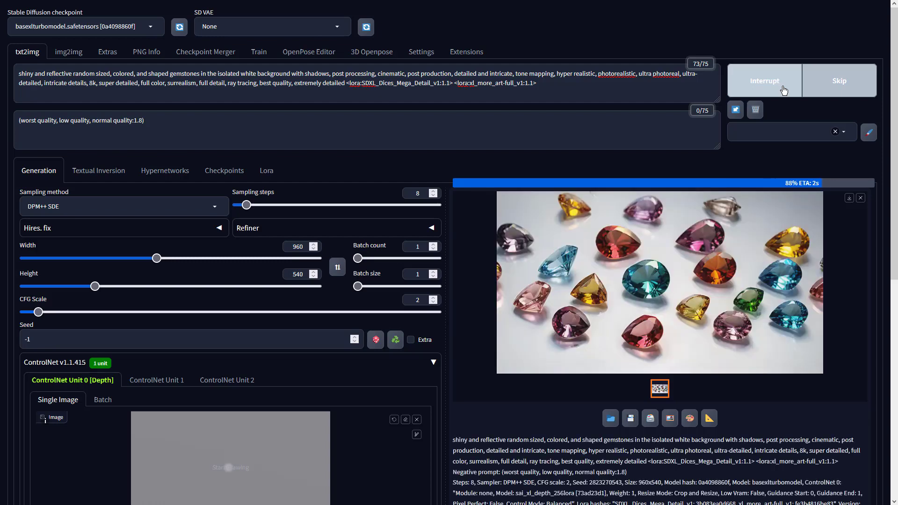
left_click(640, 243)
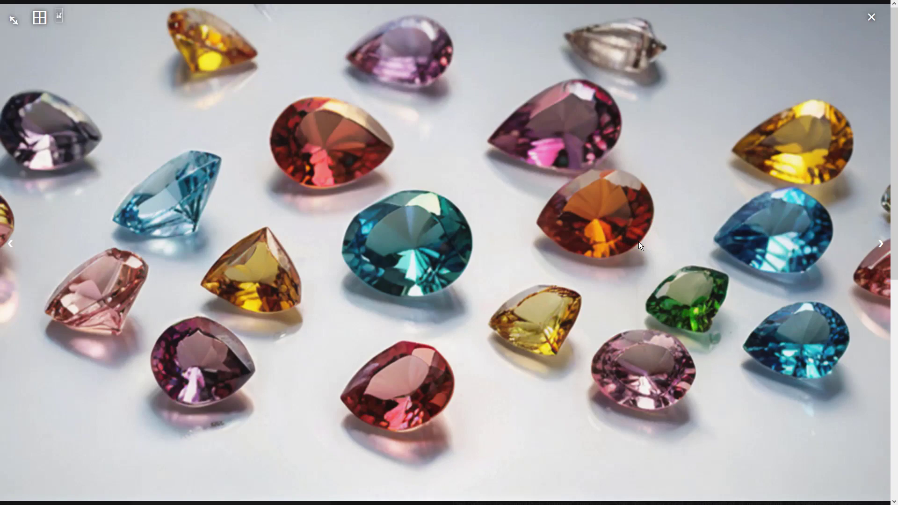
left_click(640, 243)
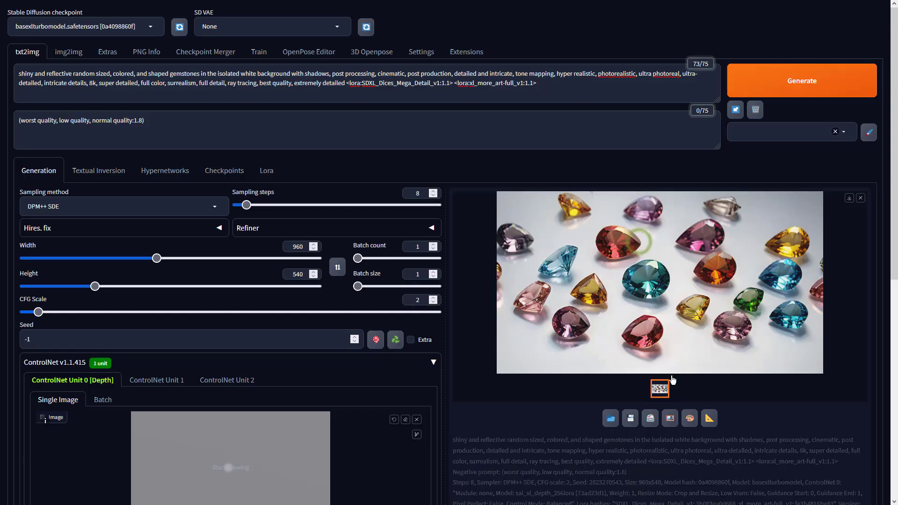
Send the image to img2img with CFG Scale 2 and DPM++ SDE sampling, and generate a variation.
left_click(670, 419)
scroll(240, 303, "down", 8)
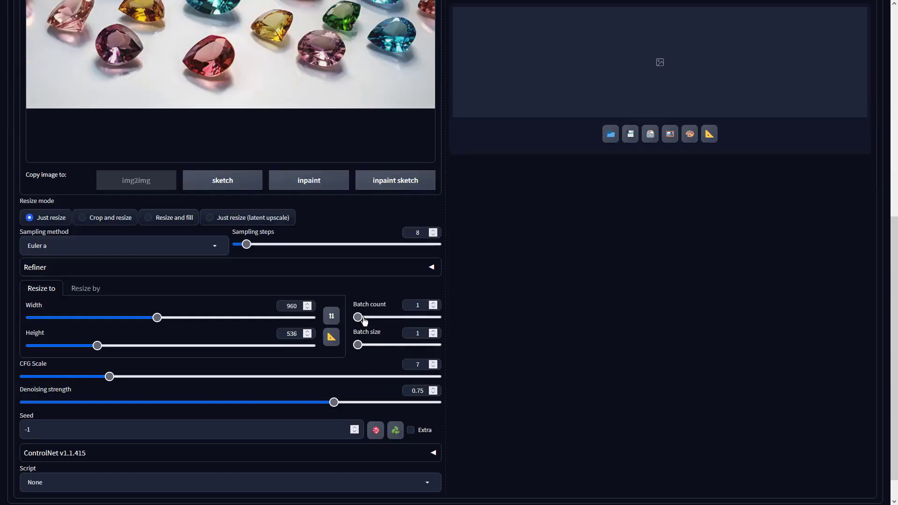
left_click(422, 365)
type("2")
left_click(177, 248)
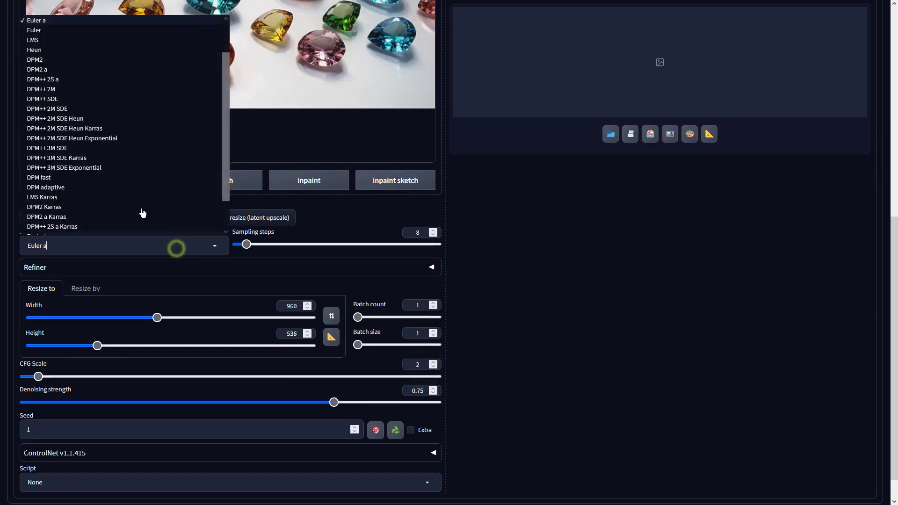
left_click(80, 99)
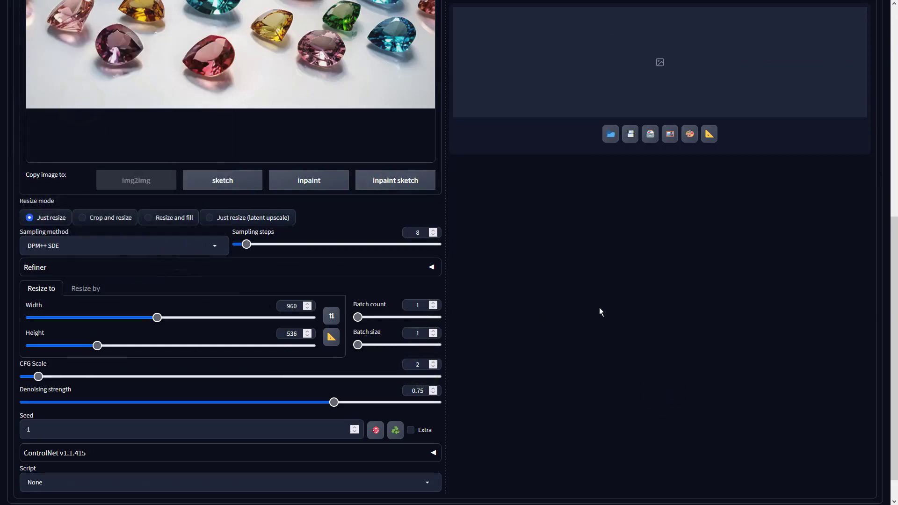
scroll(597, 309, "up", 2)
scroll(597, 310, "up", 5)
left_click(753, 89)
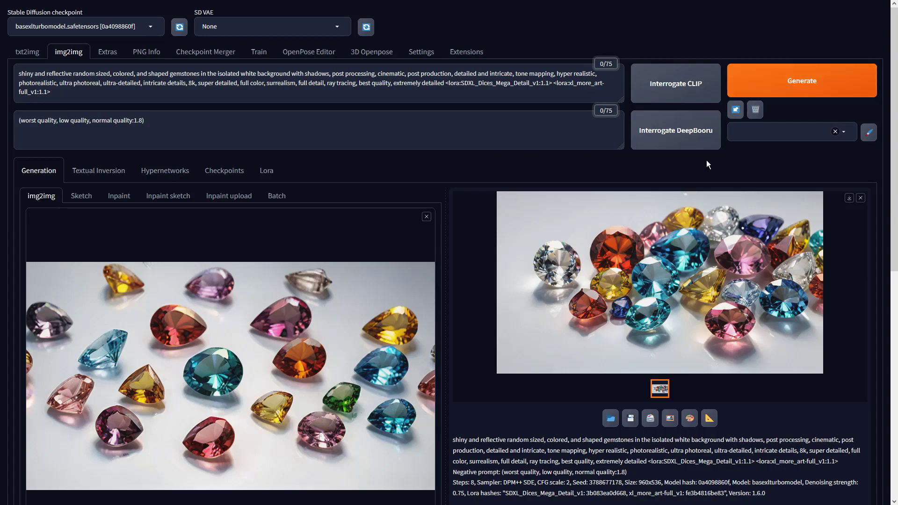
Review the previous gemstone result and regenerate it in img2img.
left_click(696, 255)
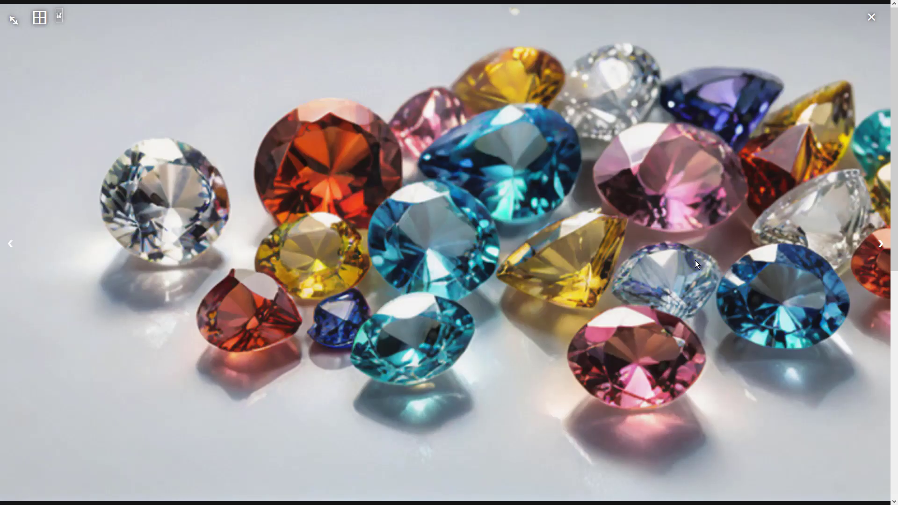
left_click(695, 260)
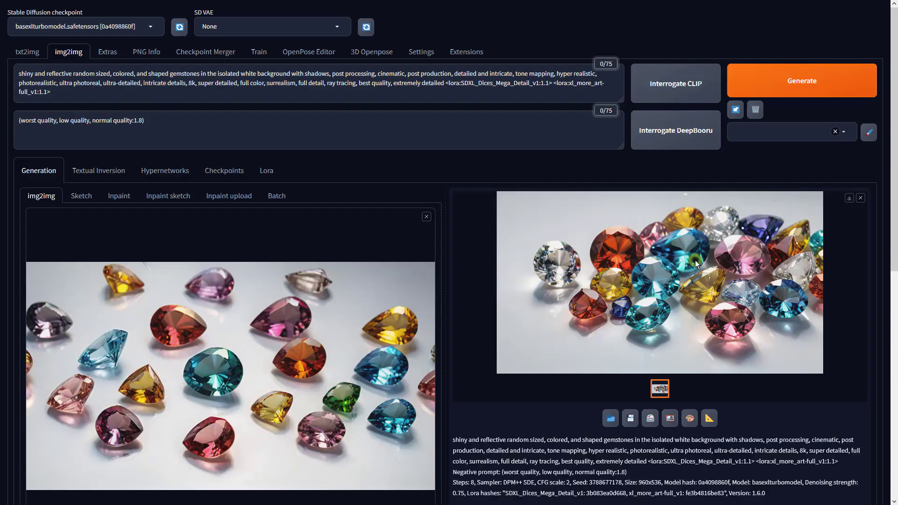
left_click(791, 84)
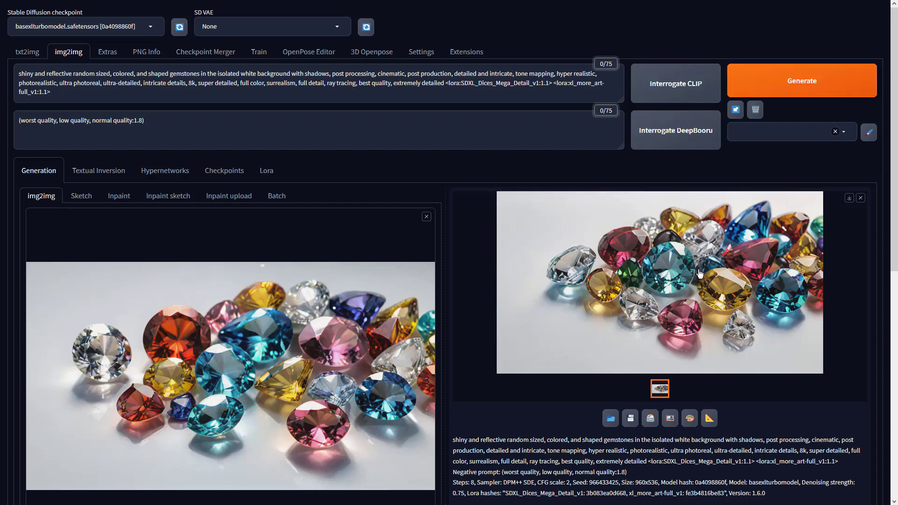
left_click(700, 274)
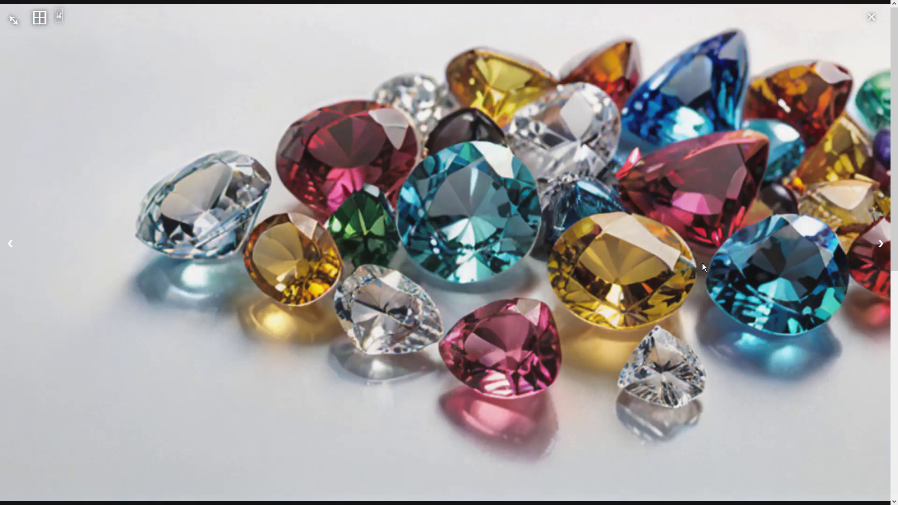
left_click(703, 262)
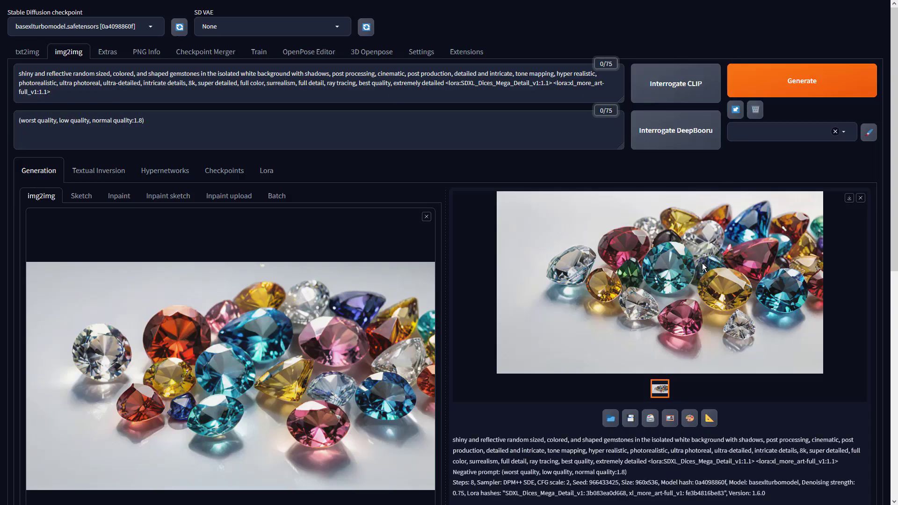
Feed the new image back into img2img and generate a taller heaped gemstone pile.
left_click(670, 418)
left_click(772, 86)
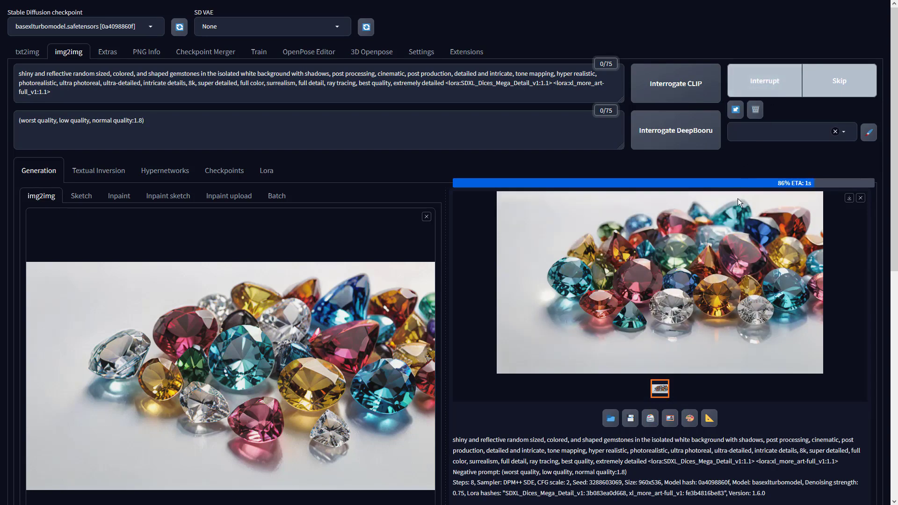
left_click(720, 257)
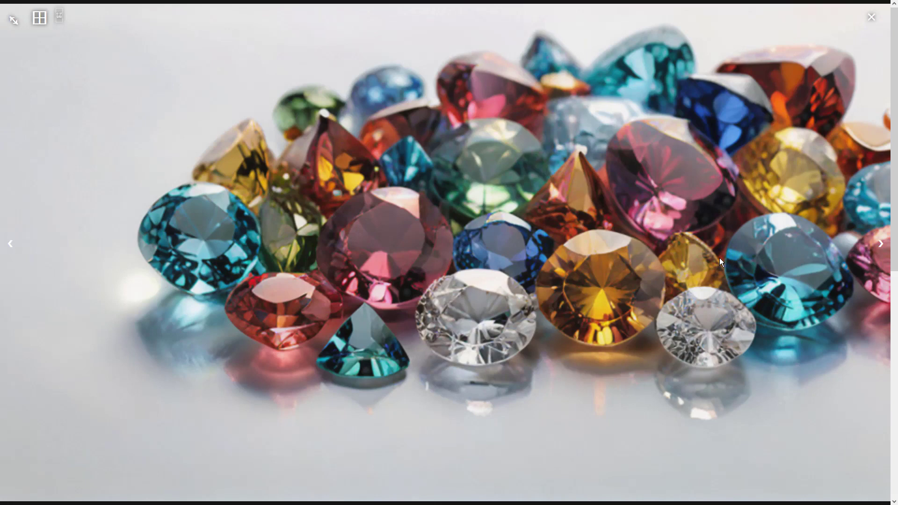
left_click(720, 257)
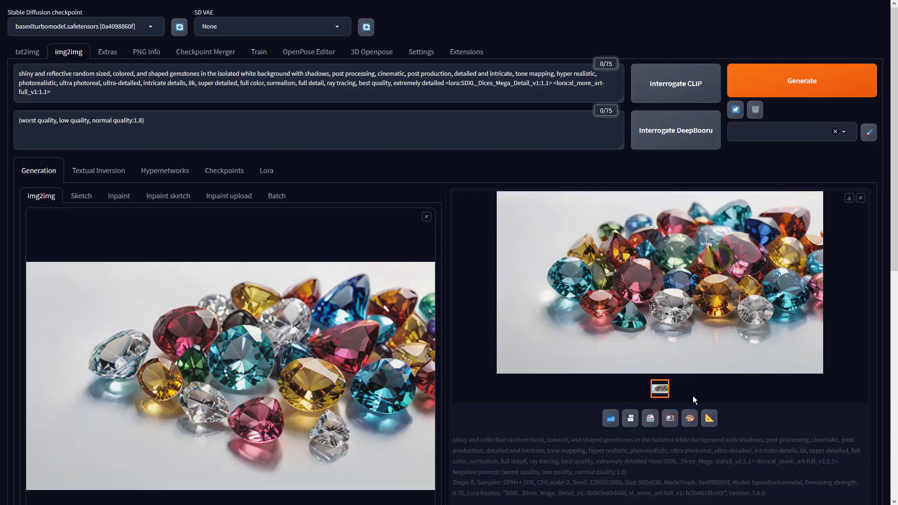
Upscale the image in Extras with 4x-UltraSharp at resize 1, then unlock its Background as Layer 0 in Photoshop.
left_click(704, 420)
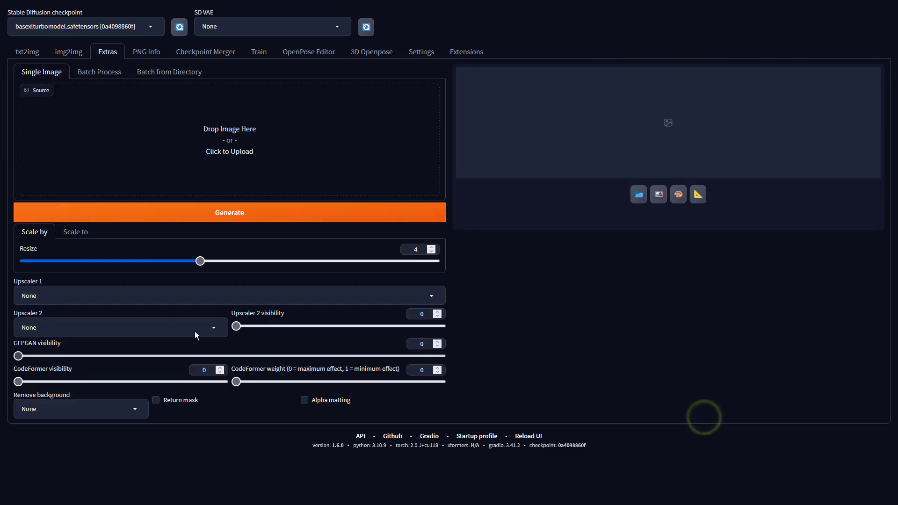
left_click(255, 296)
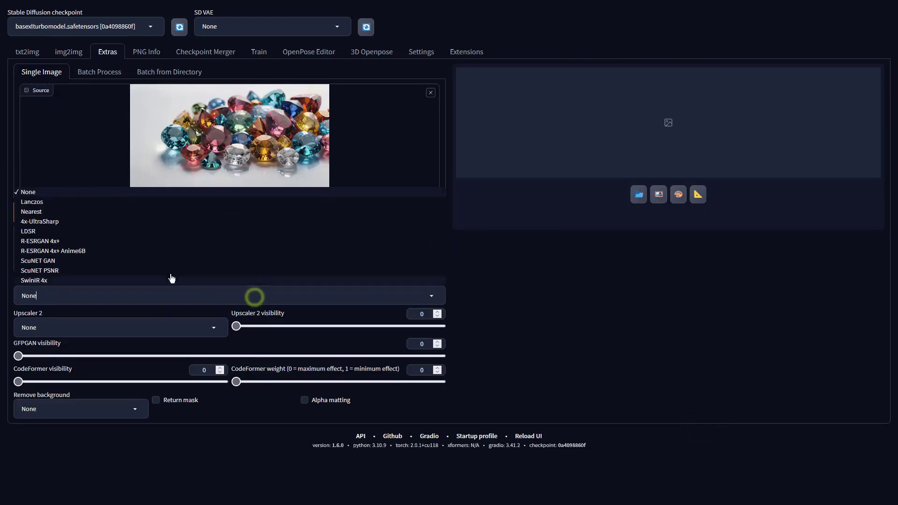
left_click(74, 221)
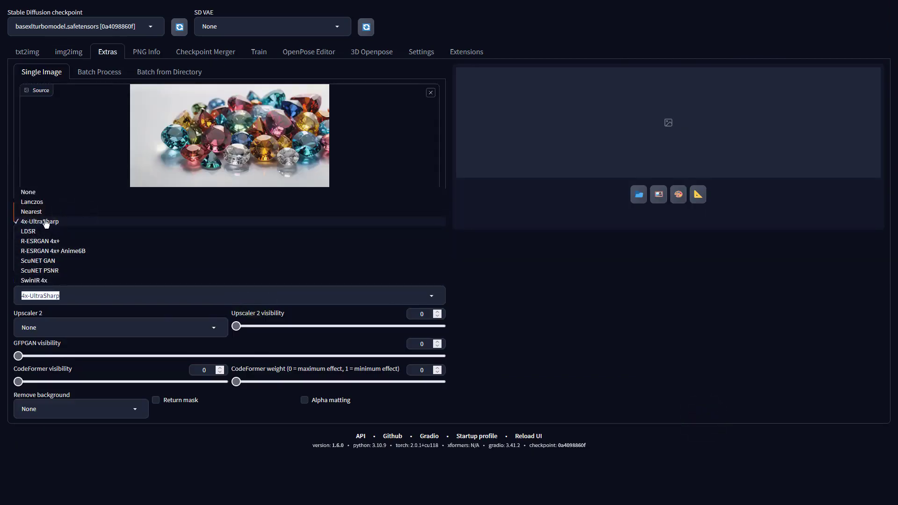
left_click(45, 221)
double_click(416, 250)
type("1")
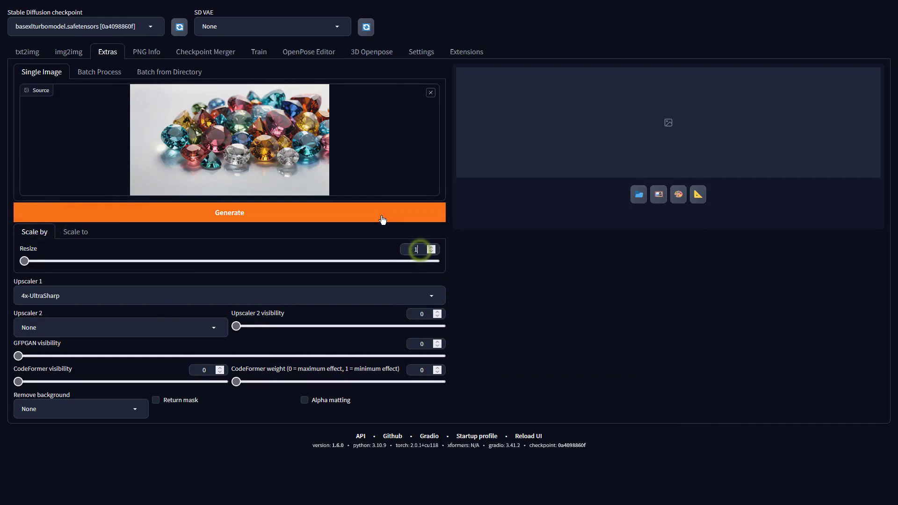
left_click(382, 215)
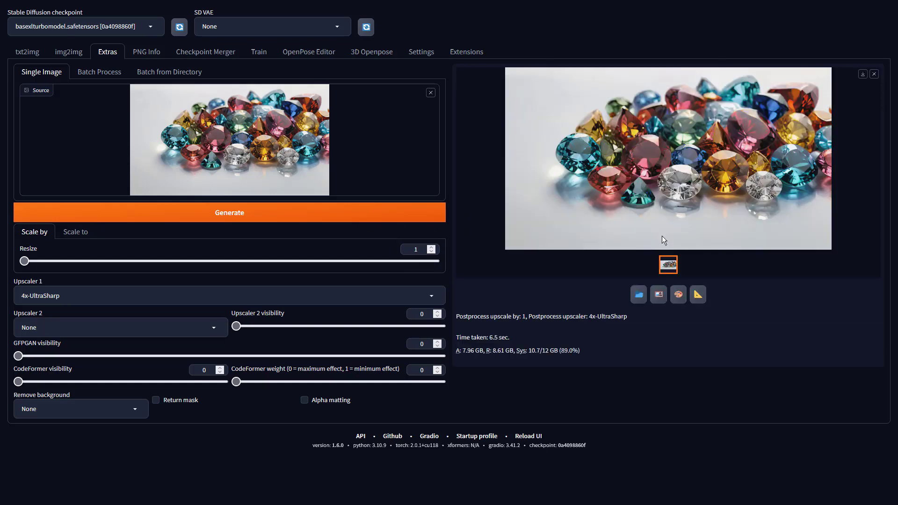
left_click(662, 235)
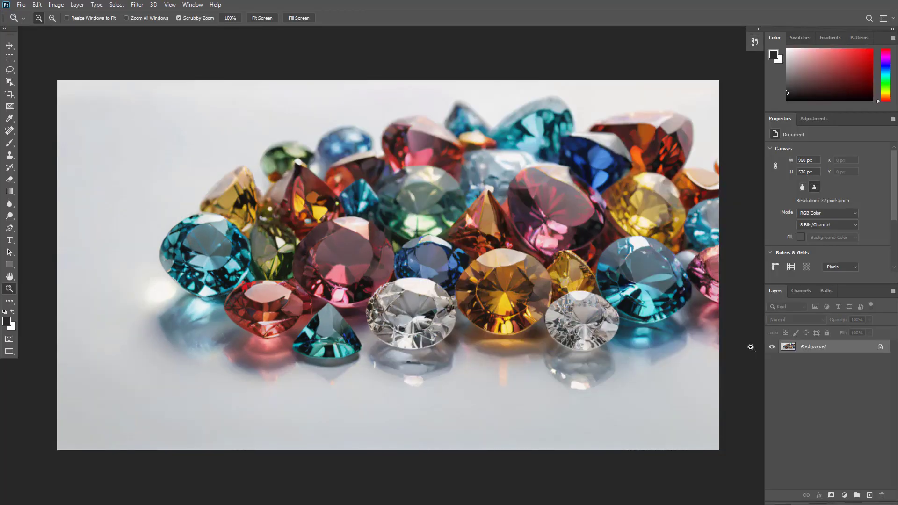
left_click(880, 347)
Move Layer 0 down 62 px to expose an empty strip at the top.
key("v")
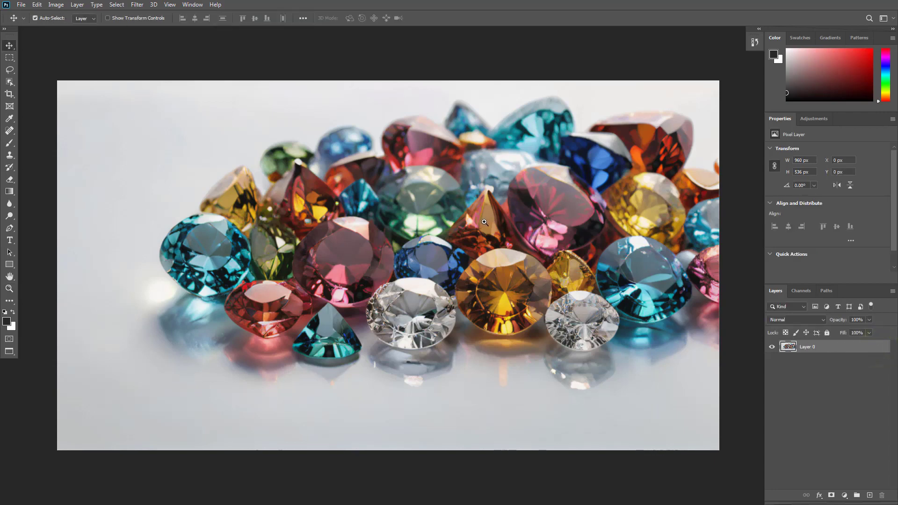
left_click_drag(482, 222, 481, 258)
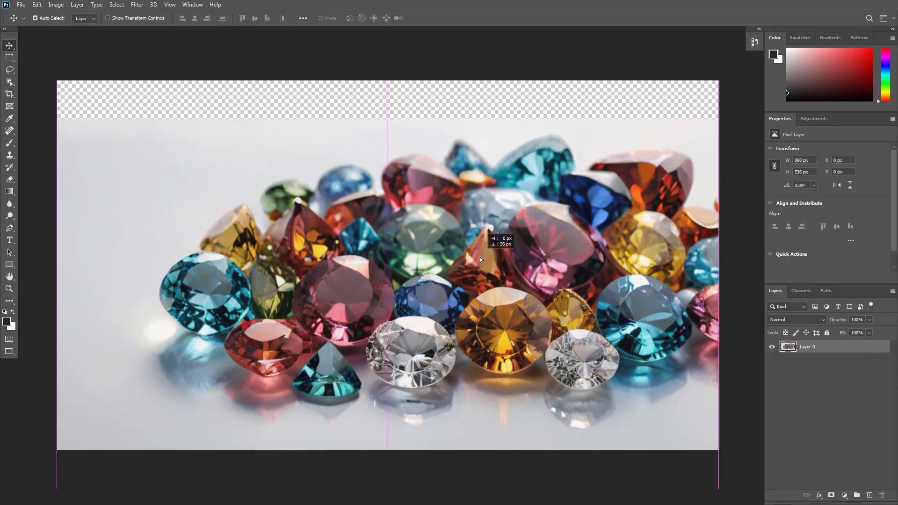
left_click_drag(480, 259, 480, 261)
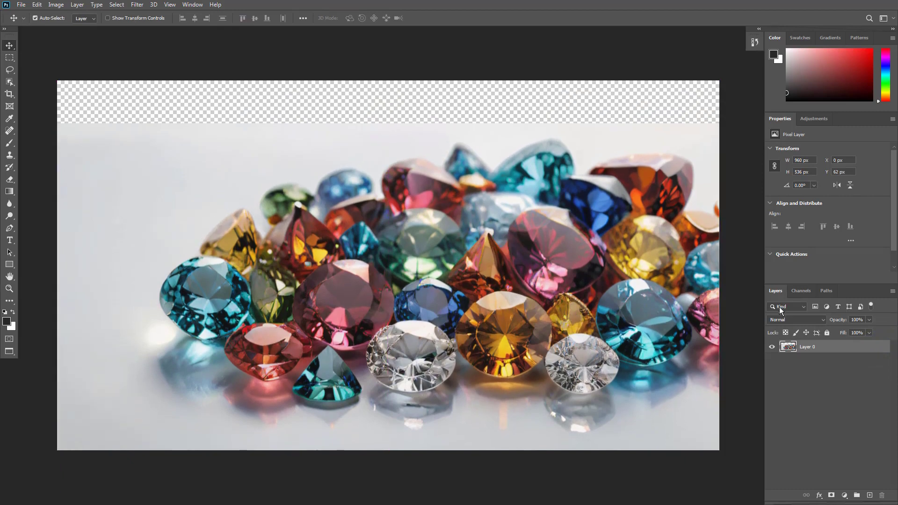
Select the empty top strip and Content-Aware Fill it onto a new layer.
left_click(789, 348, "ctrl")
key("ctrl+shift+i")
key("ctrl")
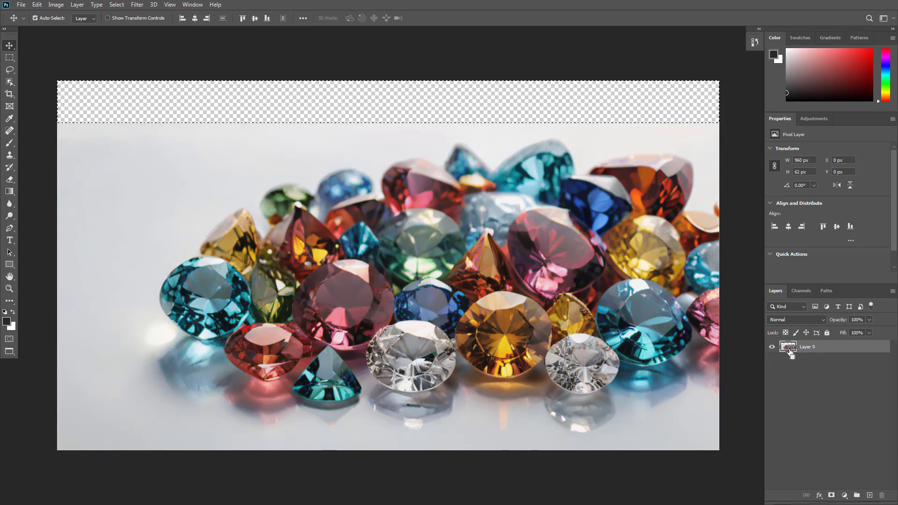
left_click(36, 4)
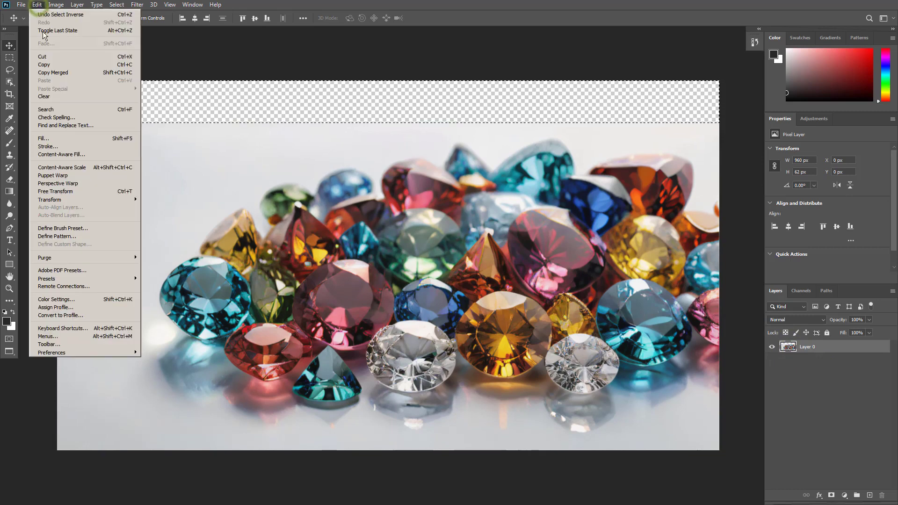
left_click(80, 154)
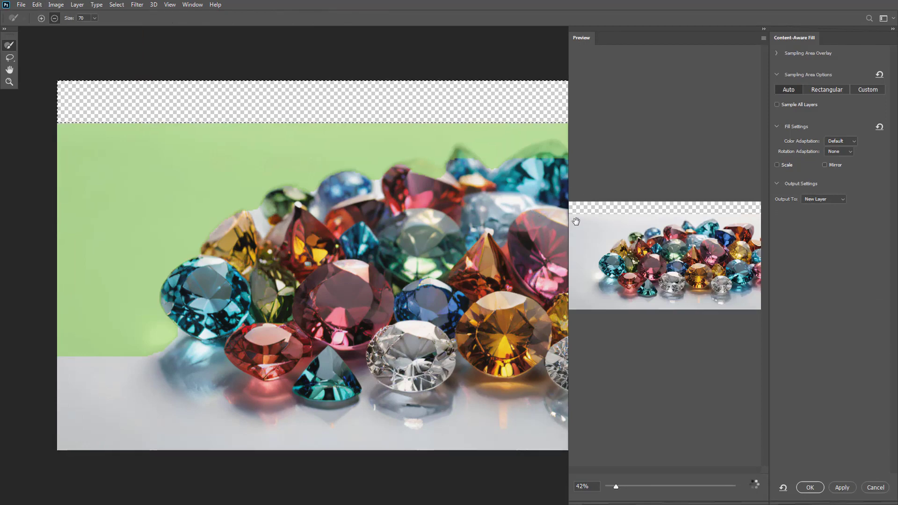
left_click(811, 487)
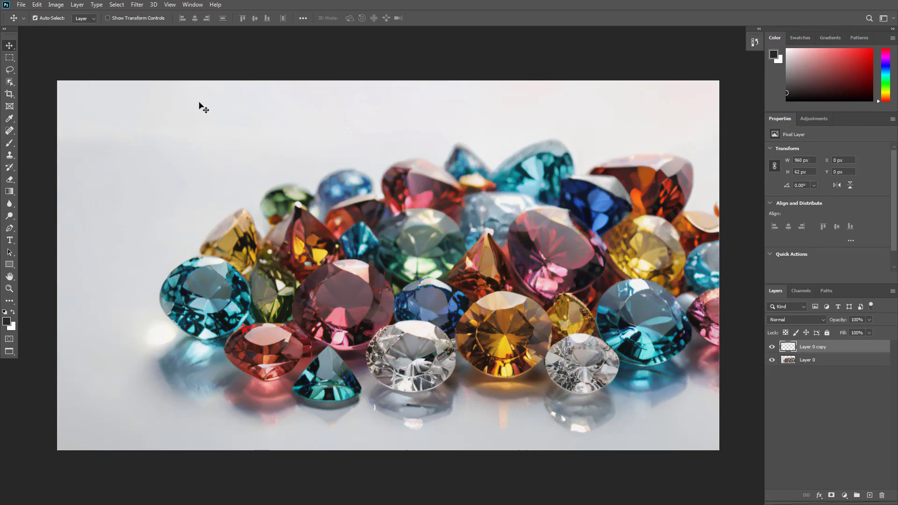
Apply a first Vibrance and Saturation boost, then merge the layers into one.
left_click(55, 6)
mouse_move(69, 28)
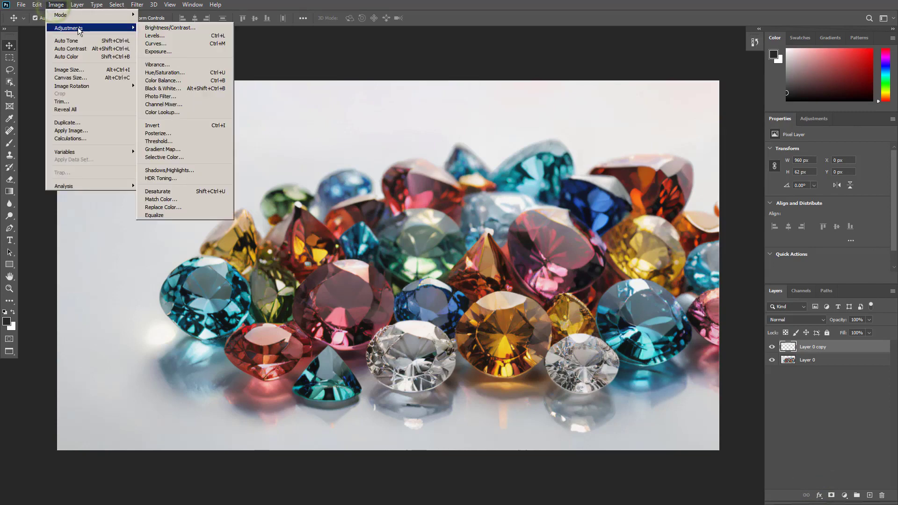
left_click(183, 64)
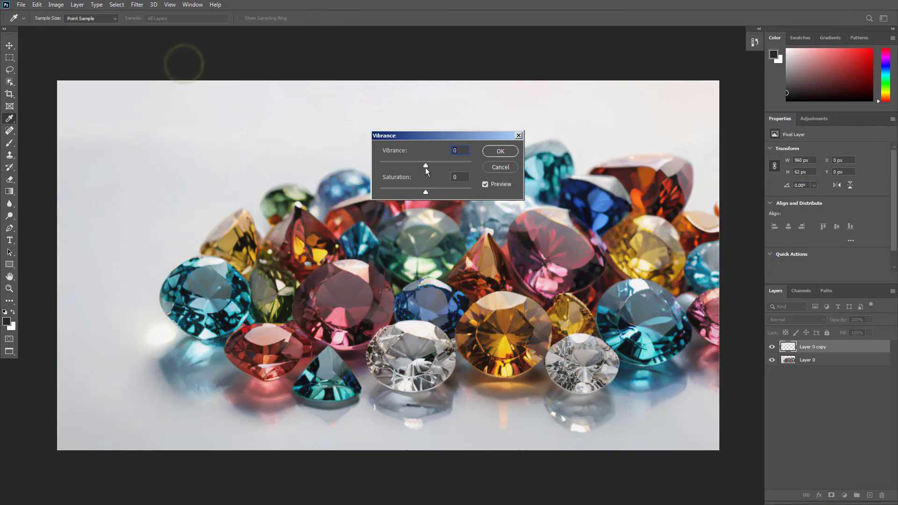
left_click_drag(426, 165, 471, 165)
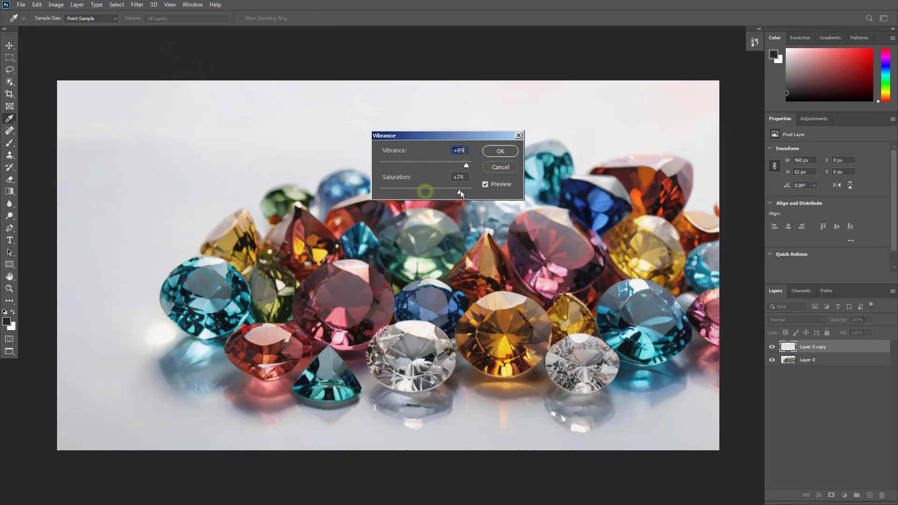
left_click_drag(426, 192, 453, 191)
left_click(500, 151)
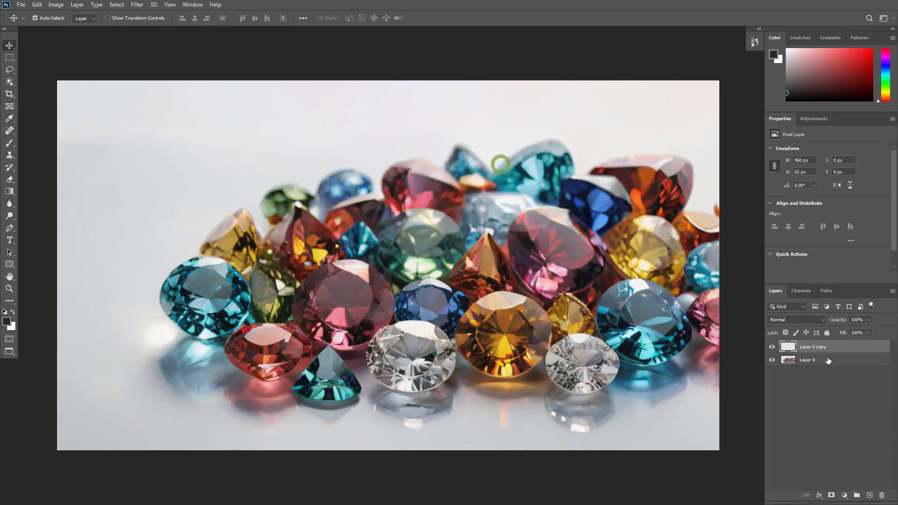
right_click(857, 347)
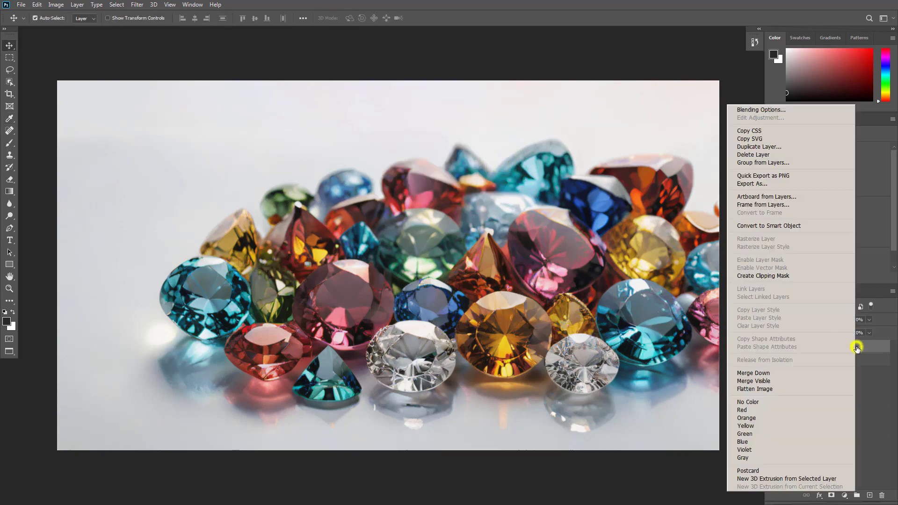
left_click(834, 380)
Set Vibrance to +62 and Saturation to +13 on the merged gemstone layer.
left_click(56, 4)
mouse_move(69, 28)
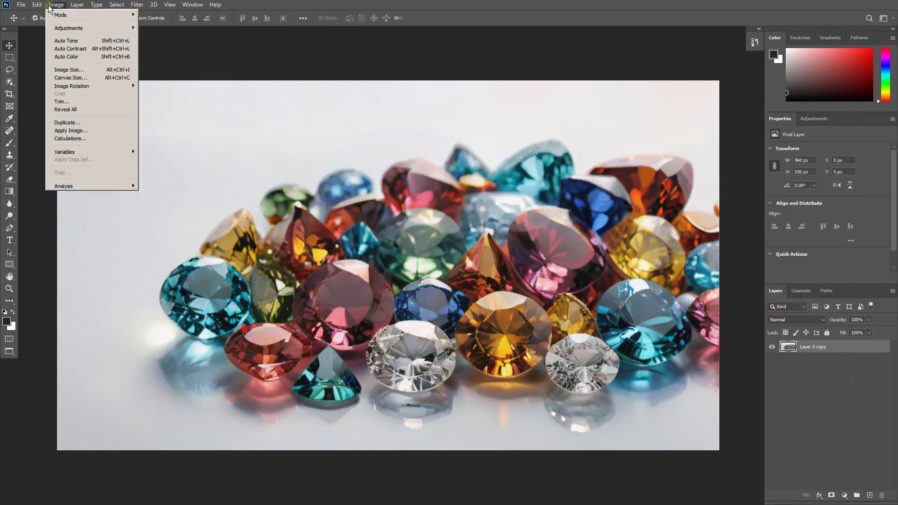
left_click(178, 64)
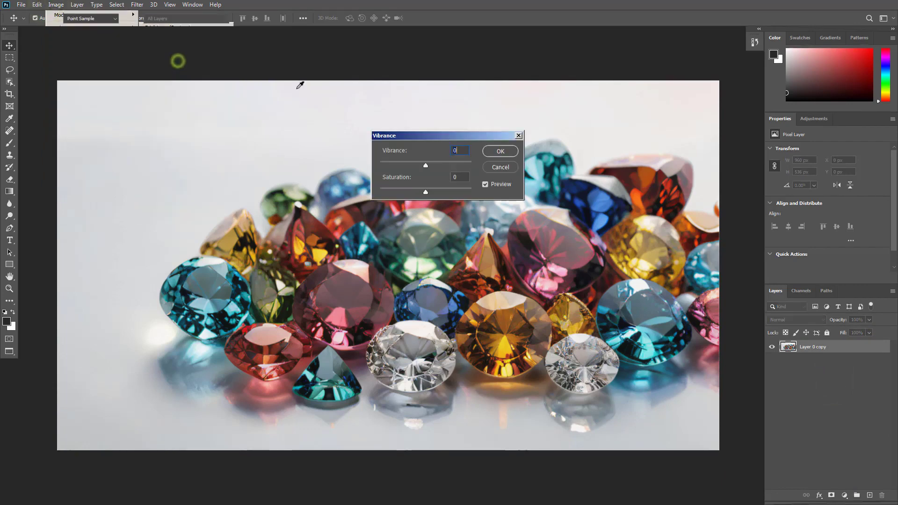
left_click_drag(426, 164, 469, 167)
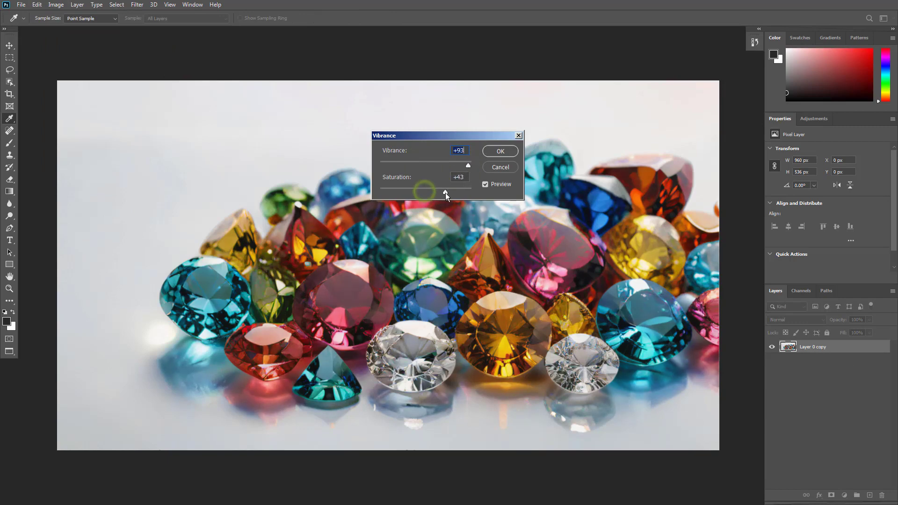
left_click_drag(434, 194, 431, 195)
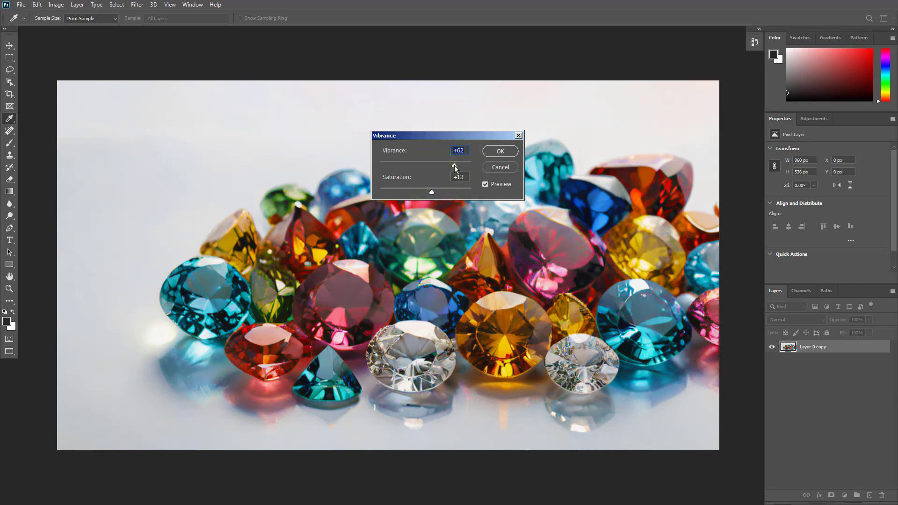
mouse_move(454, 165)
left_mouse_down()
mouse_move(436, 165)
mouse_move(454, 165)
left_mouse_up()
Commit the vibrance change and apply Auto Contrast, Auto Tone and Auto Color.
left_click(497, 153)
key("v")
left_click(56, 4)
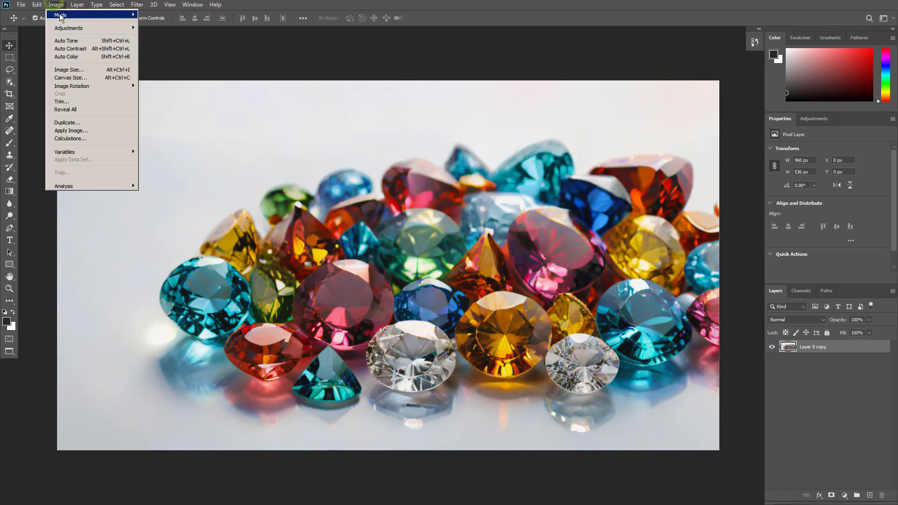
left_click(69, 42)
left_click(56, 5)
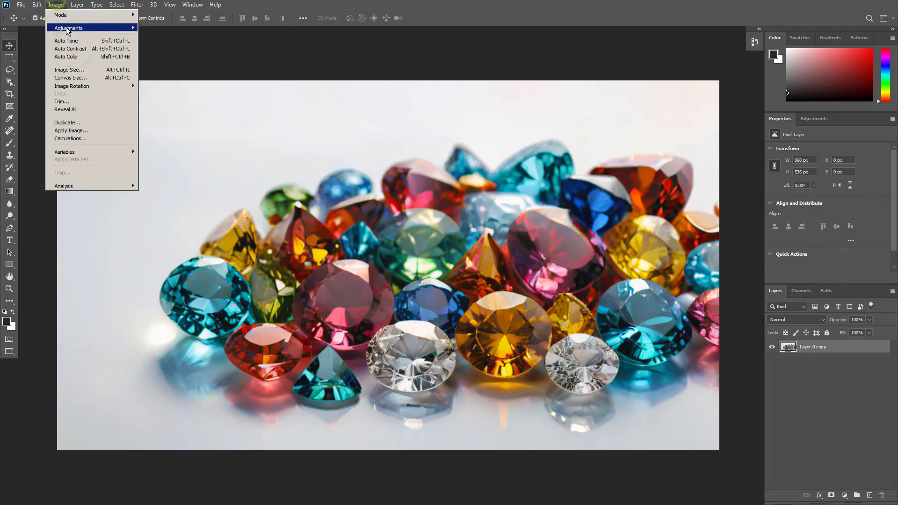
left_click(68, 39)
left_click(56, 4)
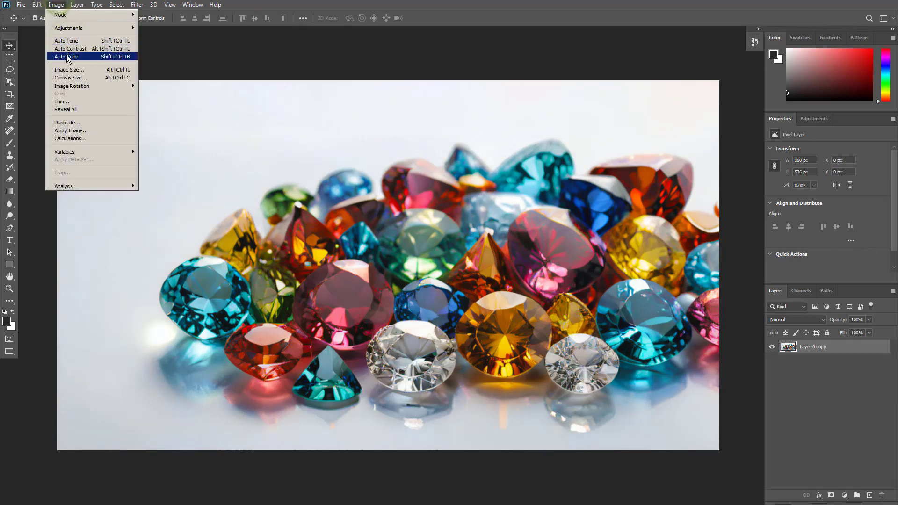
left_click(66, 56)
Apply Levels with the midtone input set near 0.94.
left_click(55, 4)
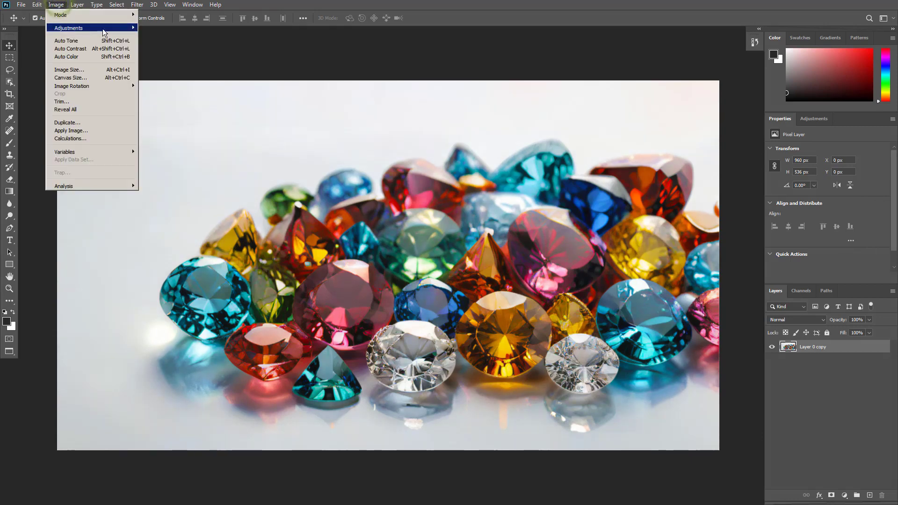
mouse_move(69, 28)
left_click(176, 35)
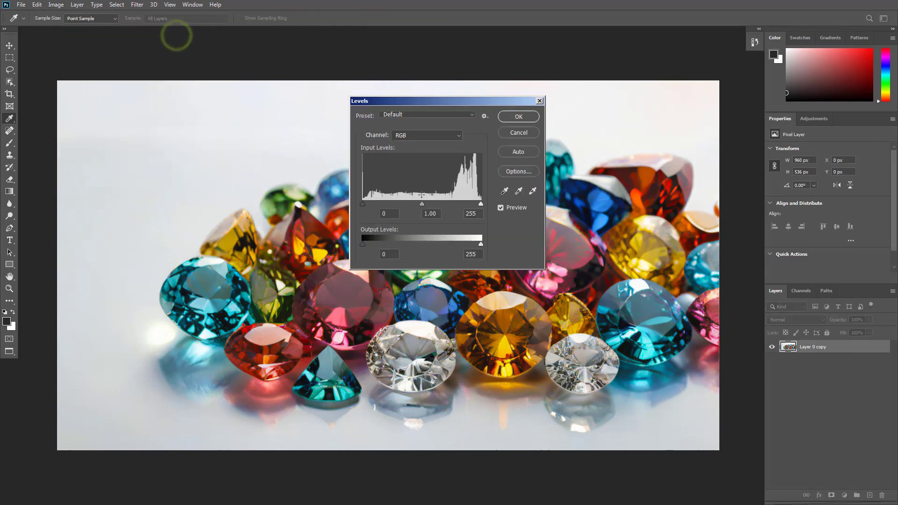
left_click_drag(422, 204, 428, 205)
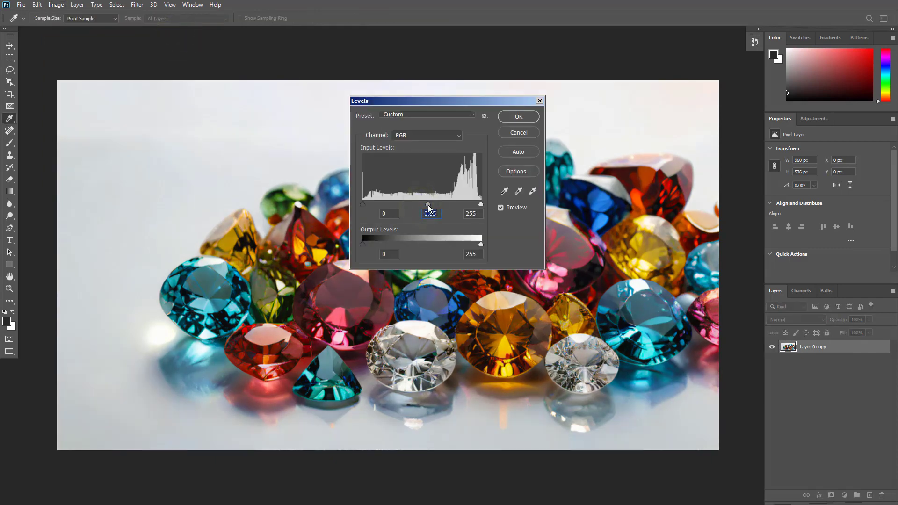
left_click(428, 205)
mouse_move(426, 205)
left_mouse_down()
mouse_move(413, 205)
mouse_move(428, 205)
left_mouse_up()
left_click(518, 116)
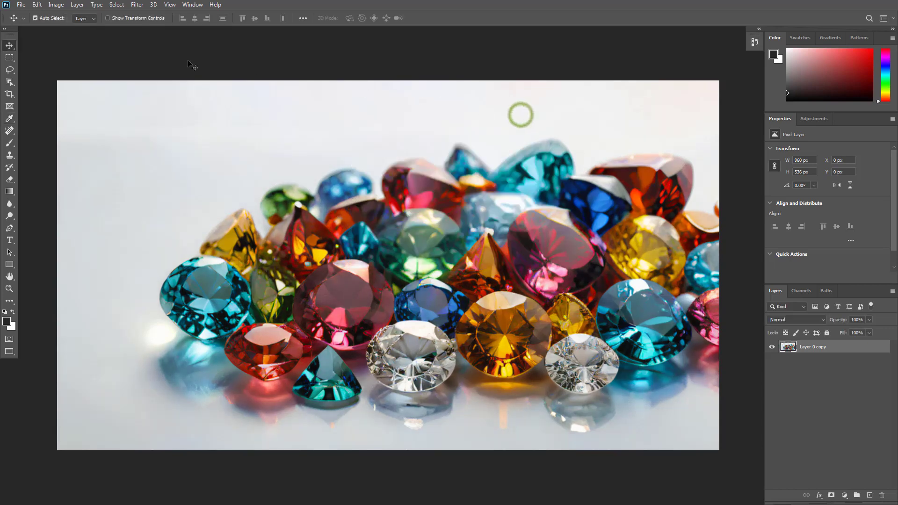
Apply Exposure +0.29, Offset -0.0059 and Gamma 1.09 to the gemstone layer.
left_click(56, 5)
mouse_move(68, 28)
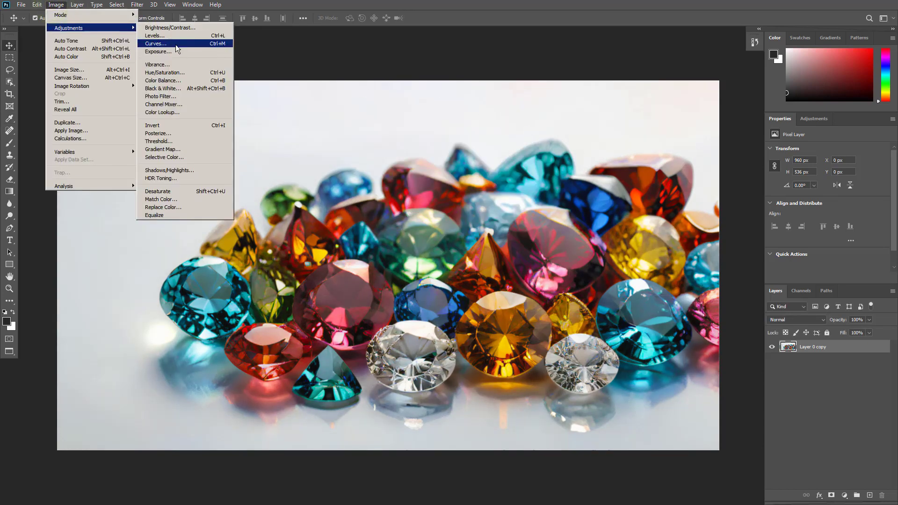
left_click(171, 52)
left_click_drag(423, 171, 422, 190)
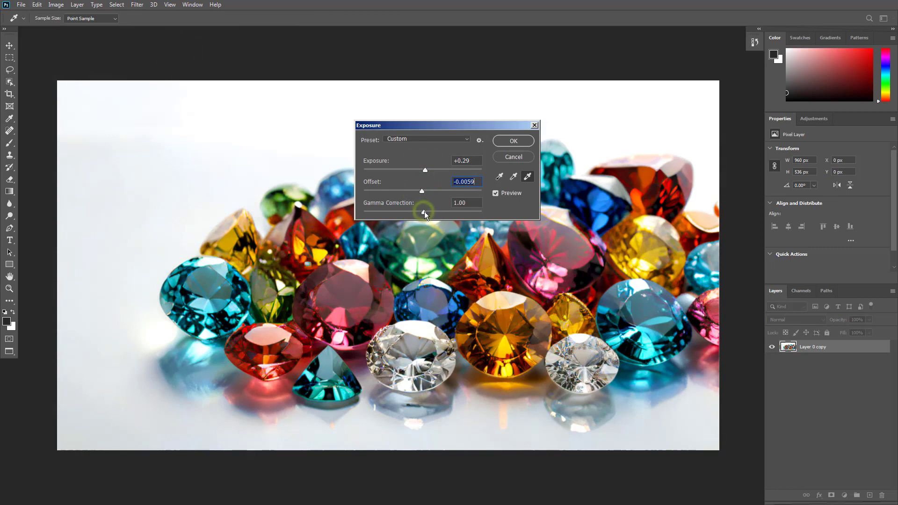
left_click_drag(425, 212, 420, 212)
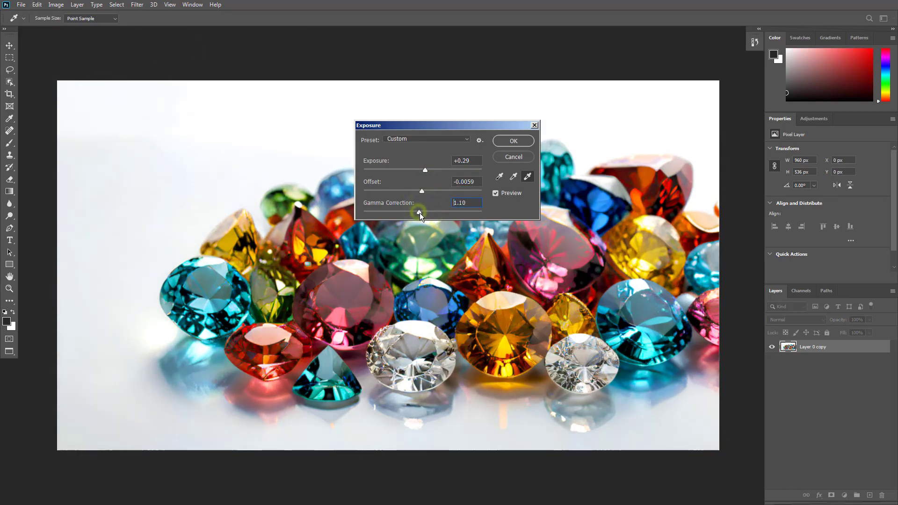
left_click(507, 144)
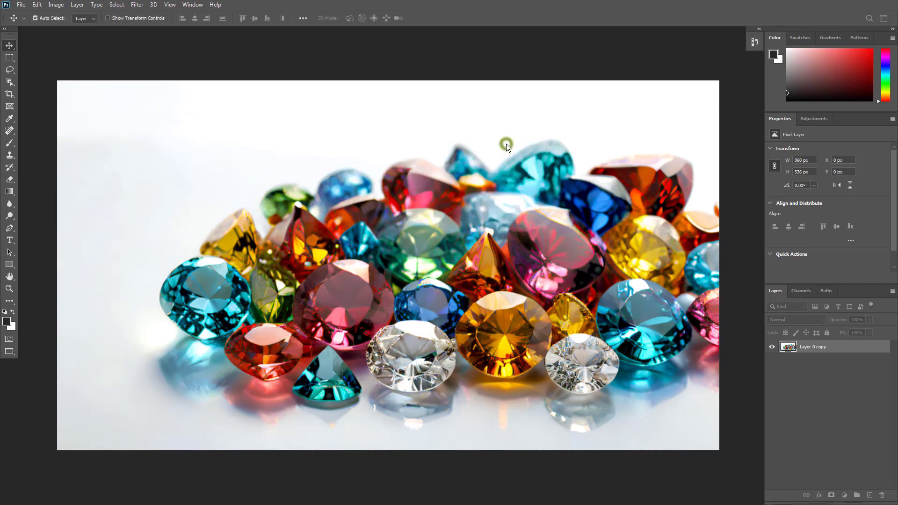
left_click(754, 42)
scroll(689, 65, "up", 3)
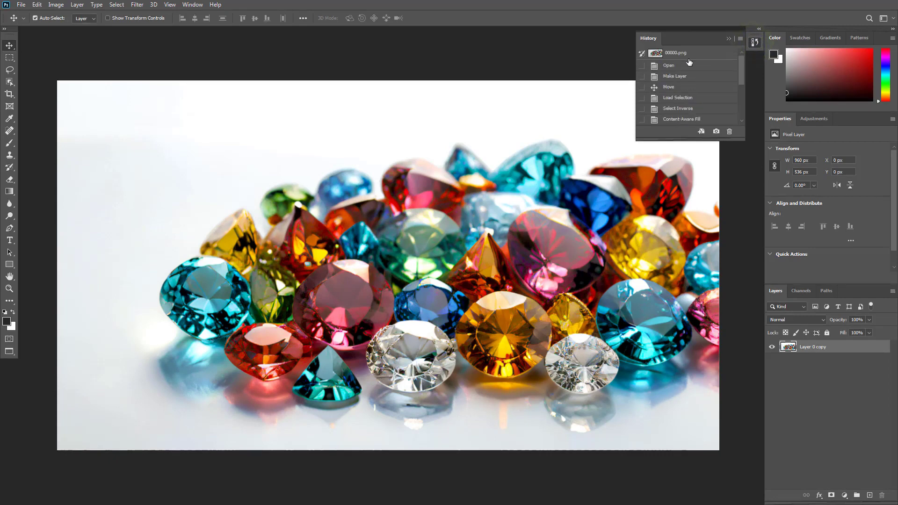
left_click(688, 53)
scroll(705, 106, "down", 5)
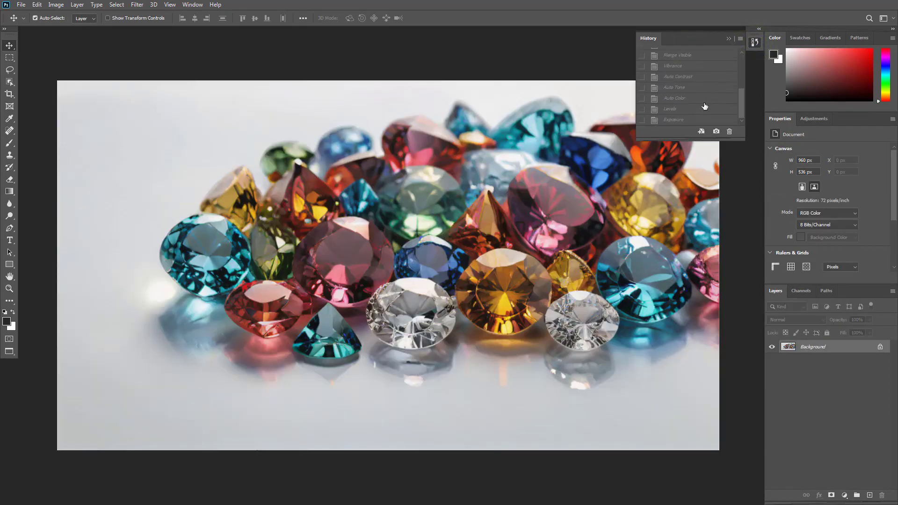
left_click(679, 119)
scroll(693, 112, "up", 5)
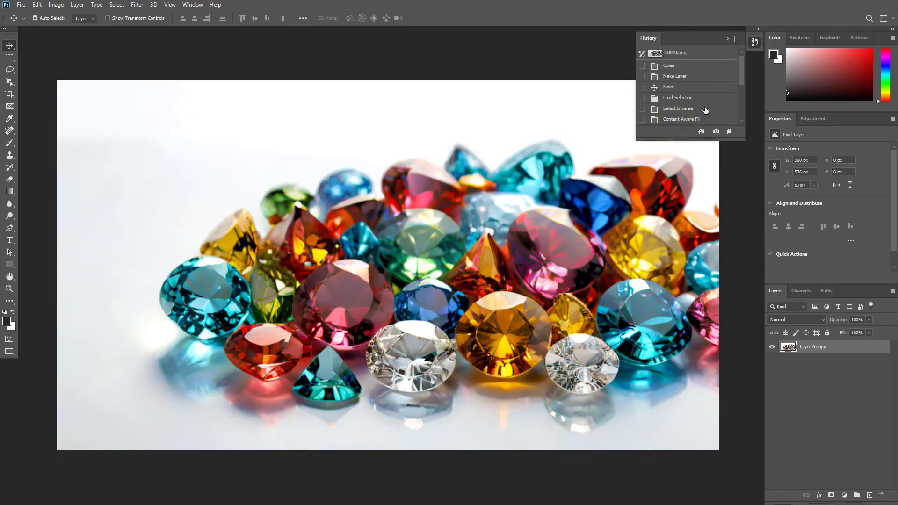
left_click(685, 55)
scroll(690, 87, "down", 5)
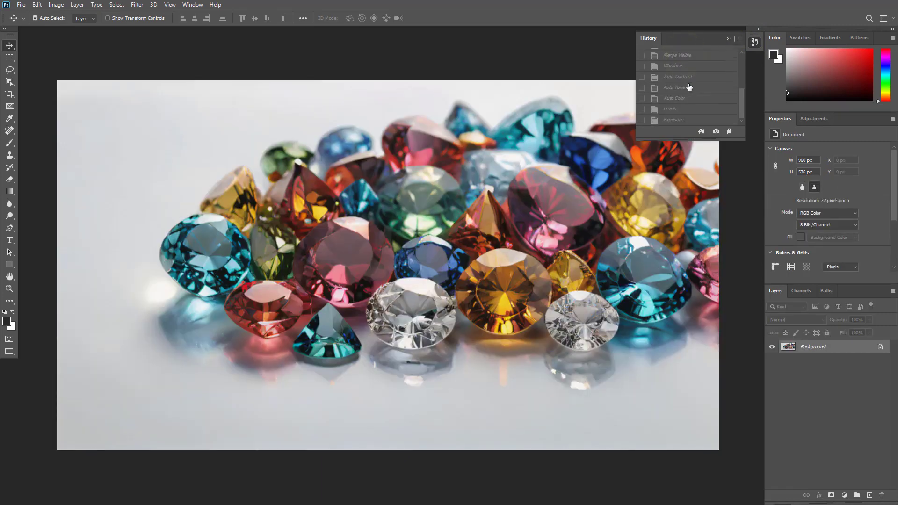
left_click(674, 119)
scroll(692, 113, "up", 5)
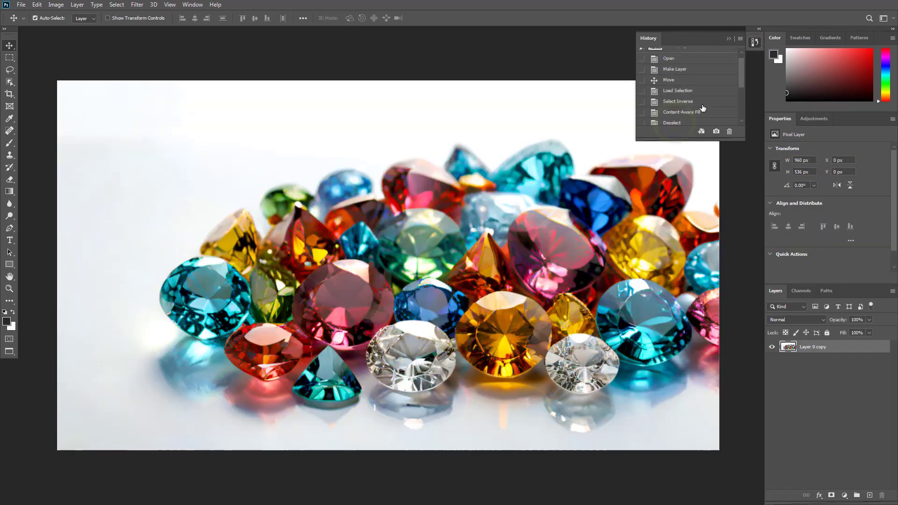
left_click(685, 52)
scroll(693, 89, "down", 5)
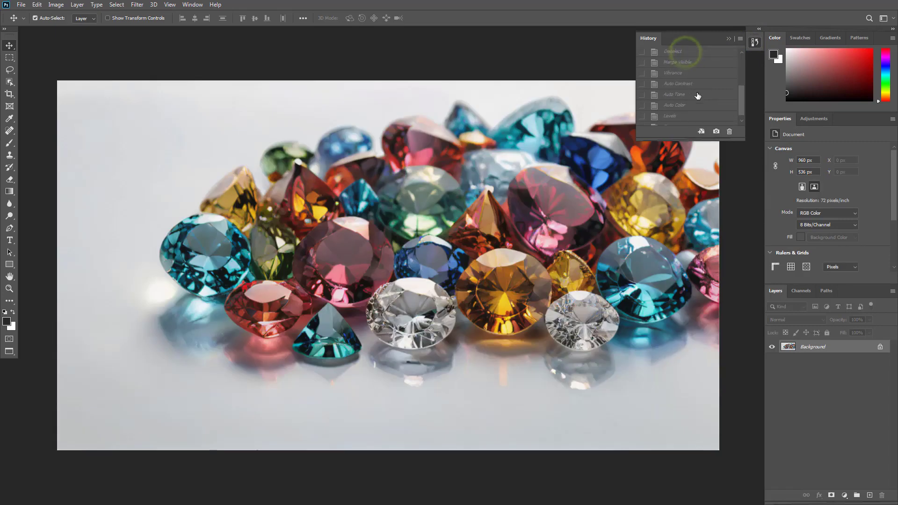
scroll(697, 96, "down", 1)
left_click(678, 120)
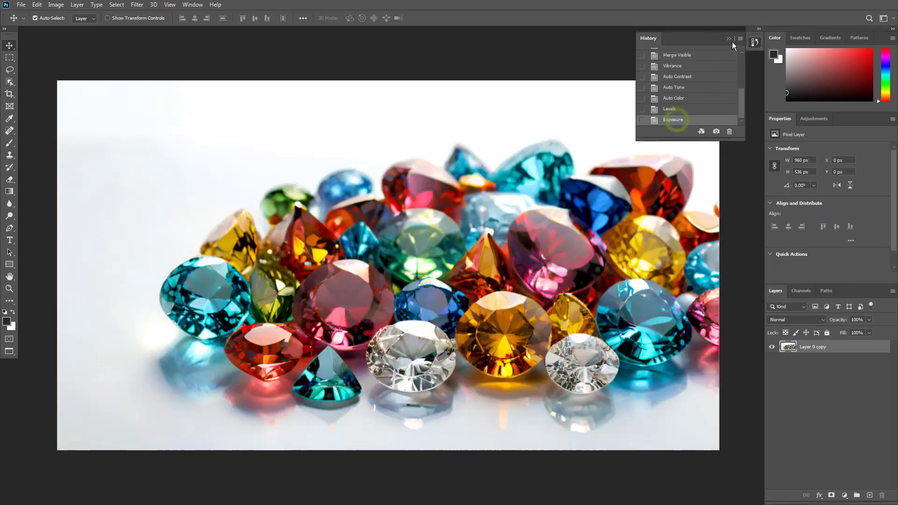
left_click(755, 42)
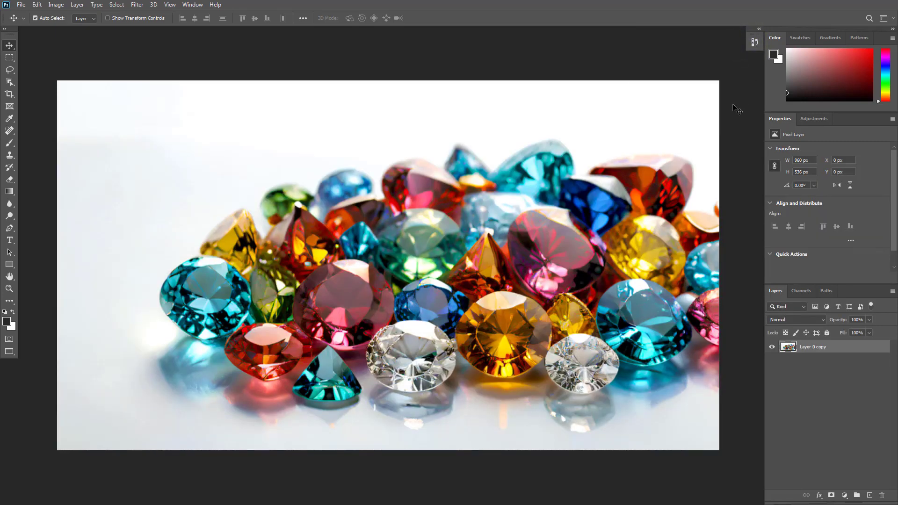